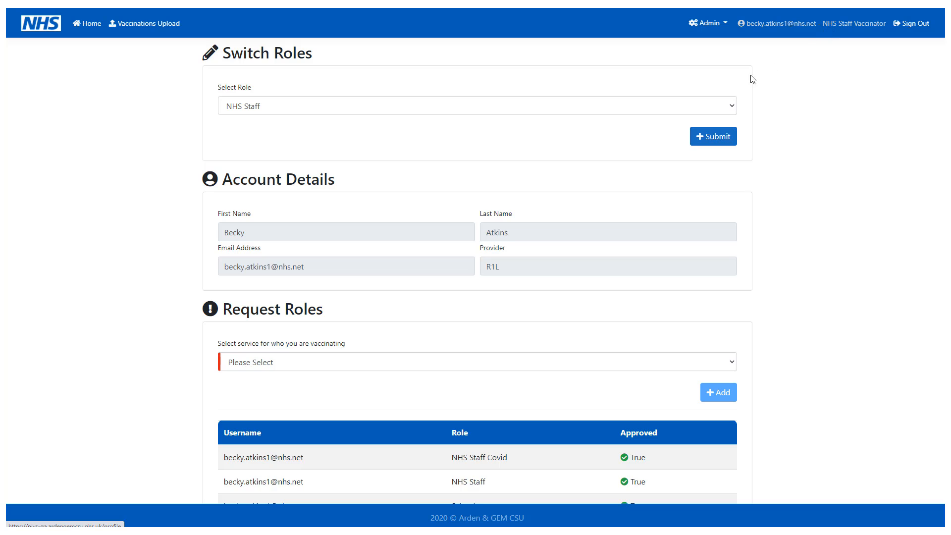
# Step: Switch the active role to NHS Staff Covid, then go back to the home page
pyautogui.click(694, 110)
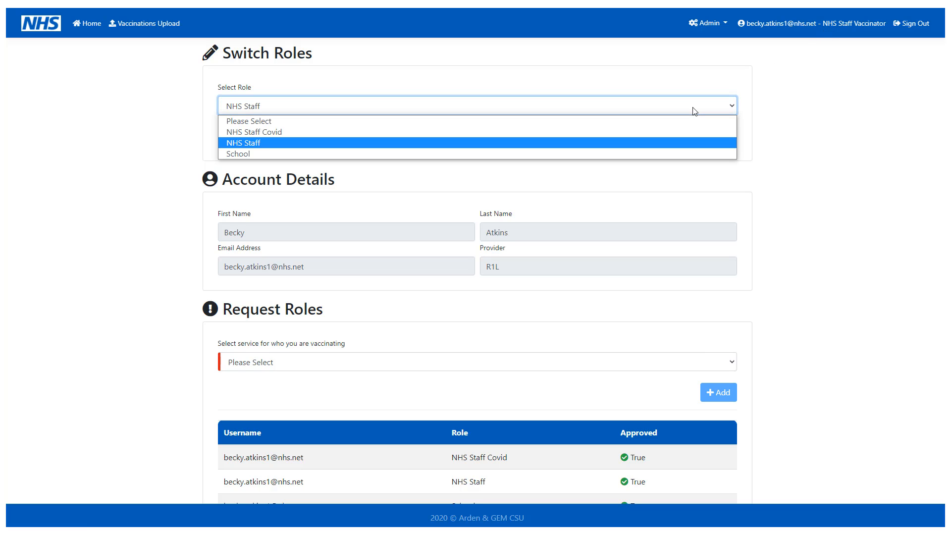
pyautogui.click(678, 131)
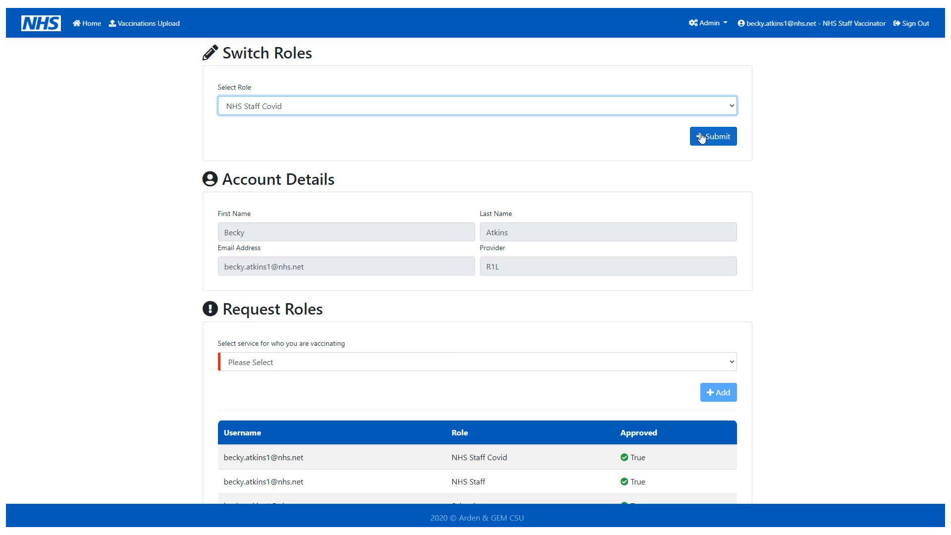
pyautogui.click(722, 141)
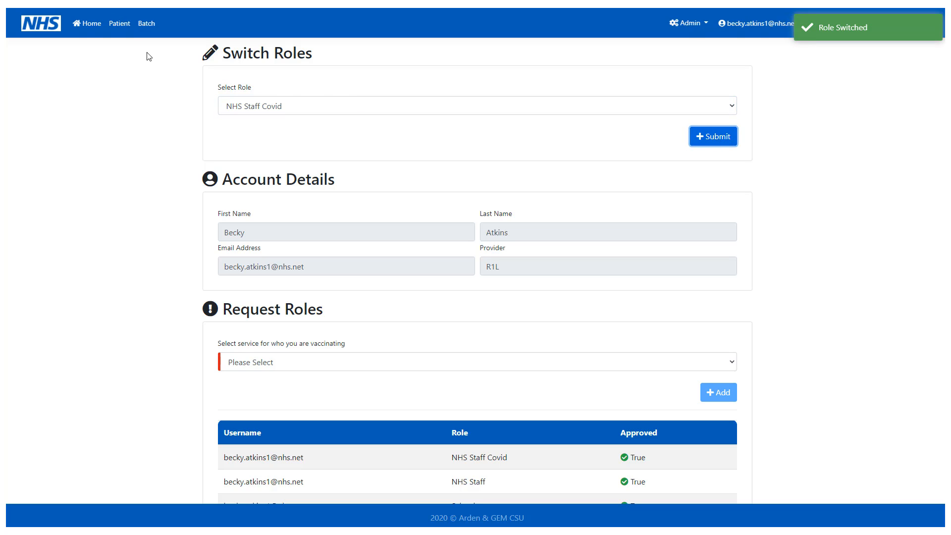
pyautogui.click(91, 28)
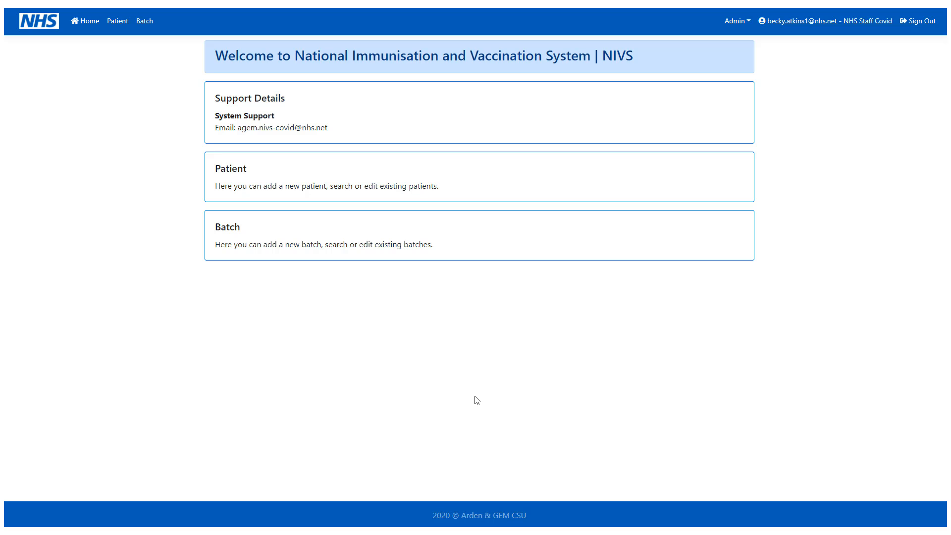
# Step: Filter the batch search by manufacturer Pfizer and open batch 10338
pyautogui.click(443, 242)
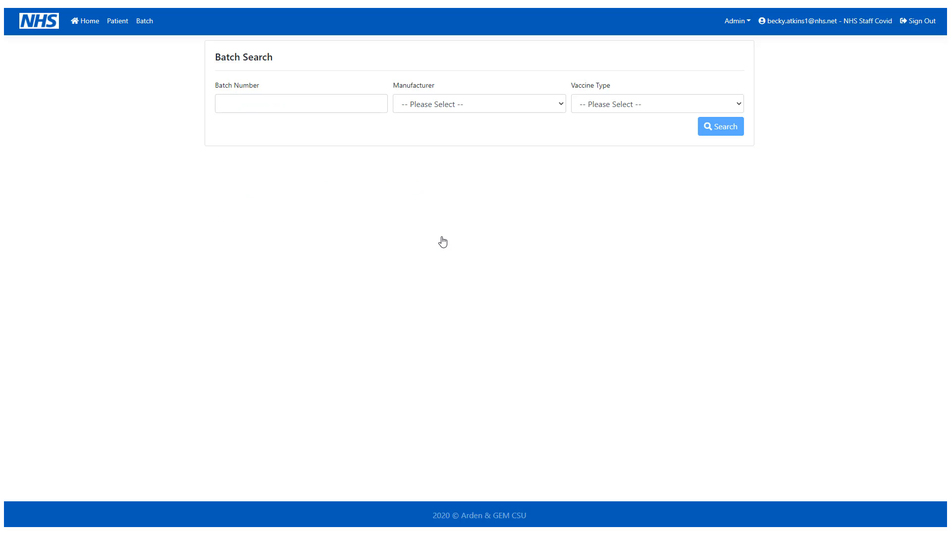
pyautogui.click(450, 108)
pyautogui.press('Escape')
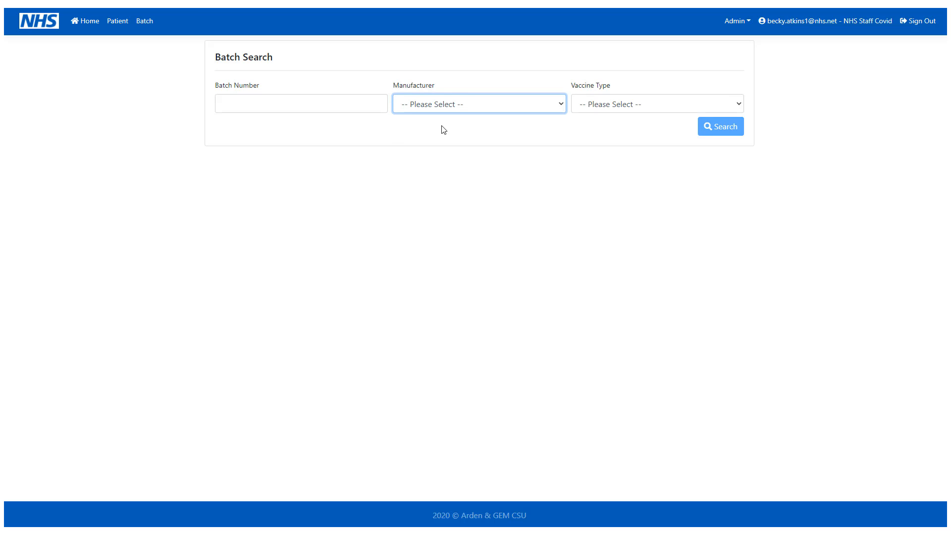
pyautogui.press('Down')
pyautogui.click(443, 130)
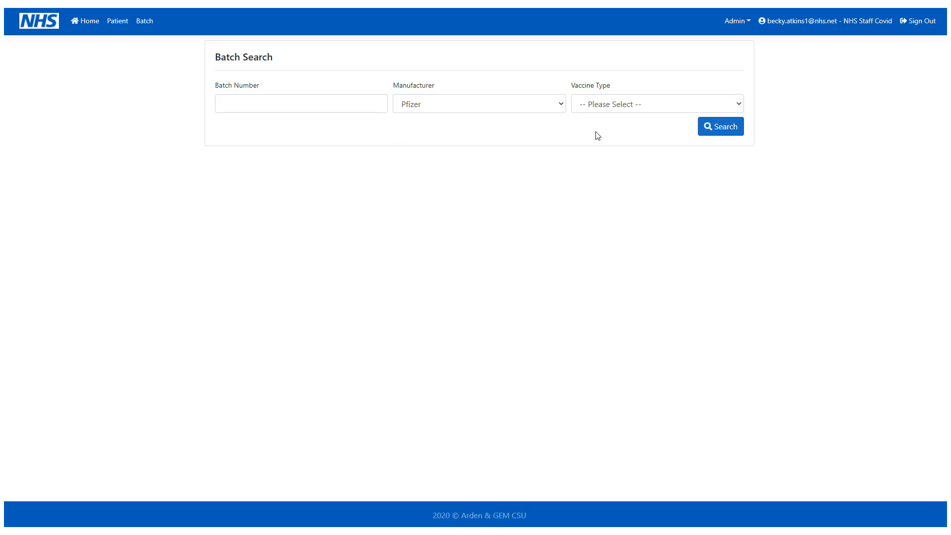
pyautogui.click(715, 130)
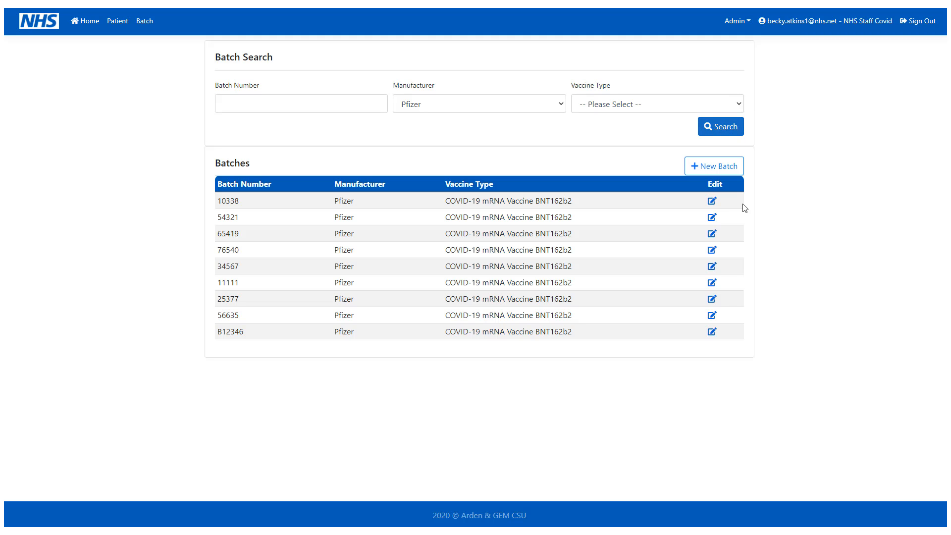
pyautogui.click(711, 202)
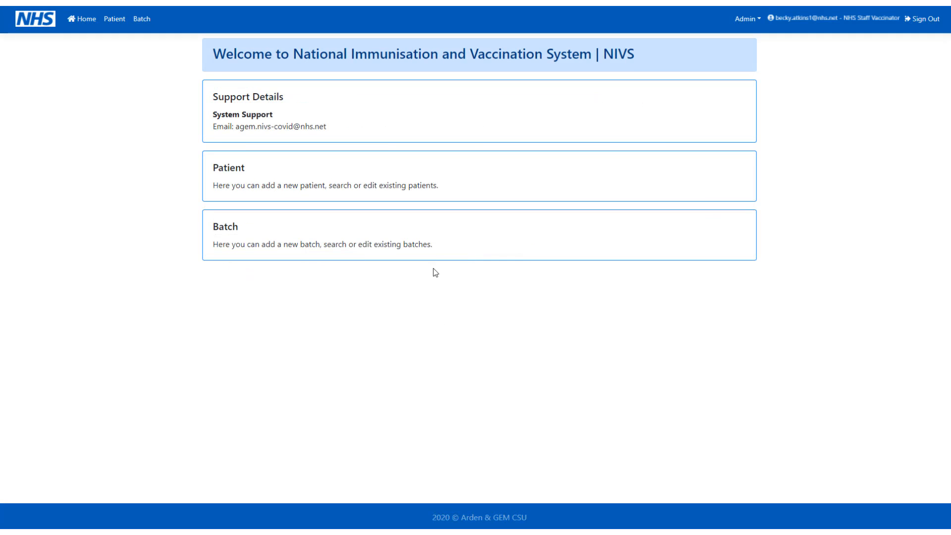
# Step: Search for batch number B123 and, with no results, start a new batch
pyautogui.click(433, 258)
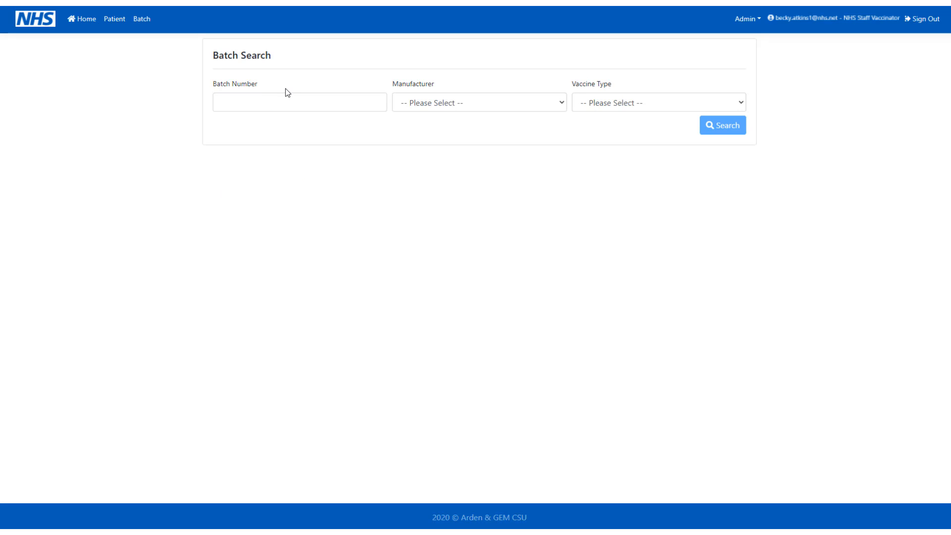
pyautogui.click(284, 100)
pyautogui.write('B123')
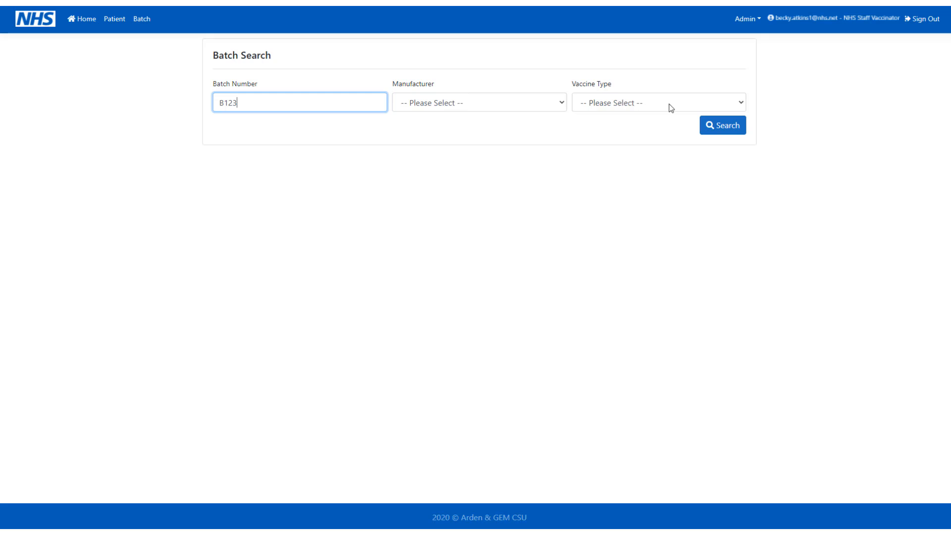
pyautogui.click(724, 129)
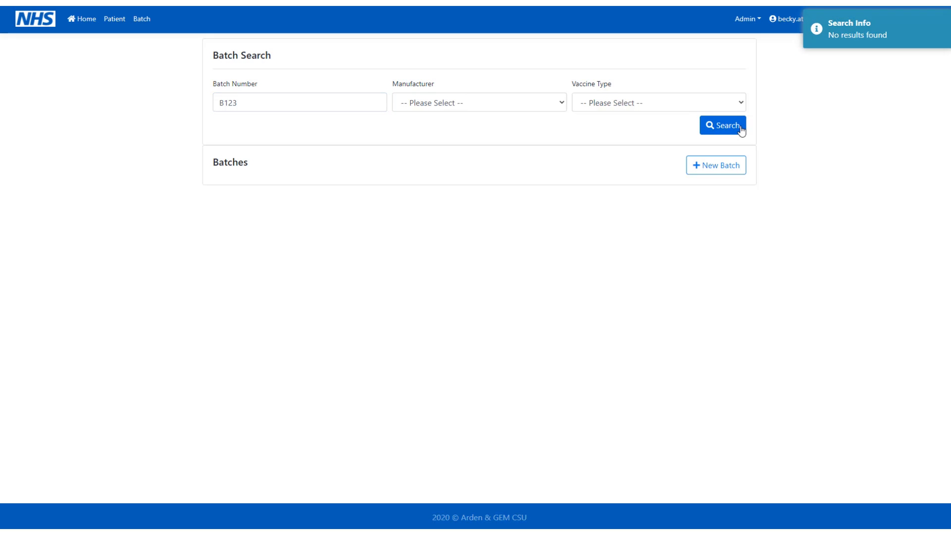
pyautogui.click(733, 165)
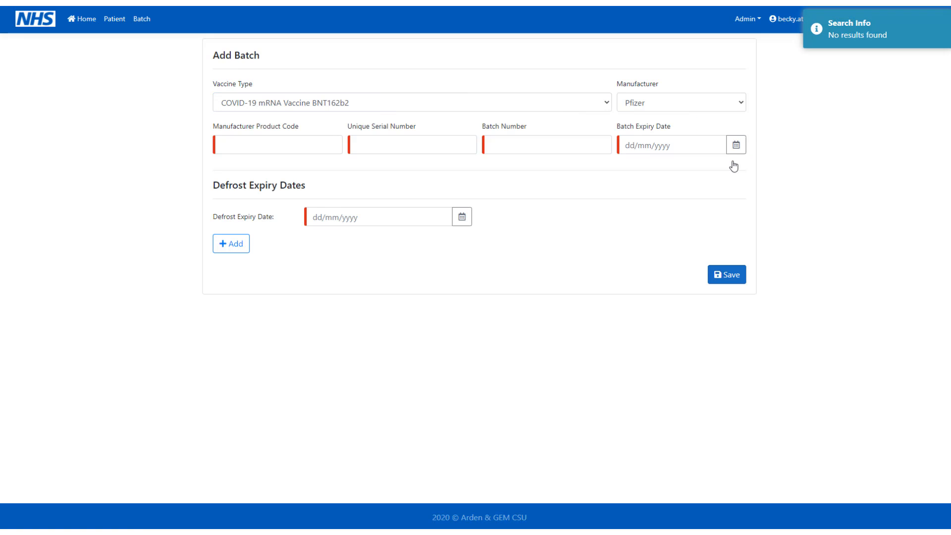
# Step: Enter vaccine COVID-19 mRNA BNT162b2, manufacturer Pfizer, product code 123456789 and batch number B12346
pyautogui.click(580, 98)
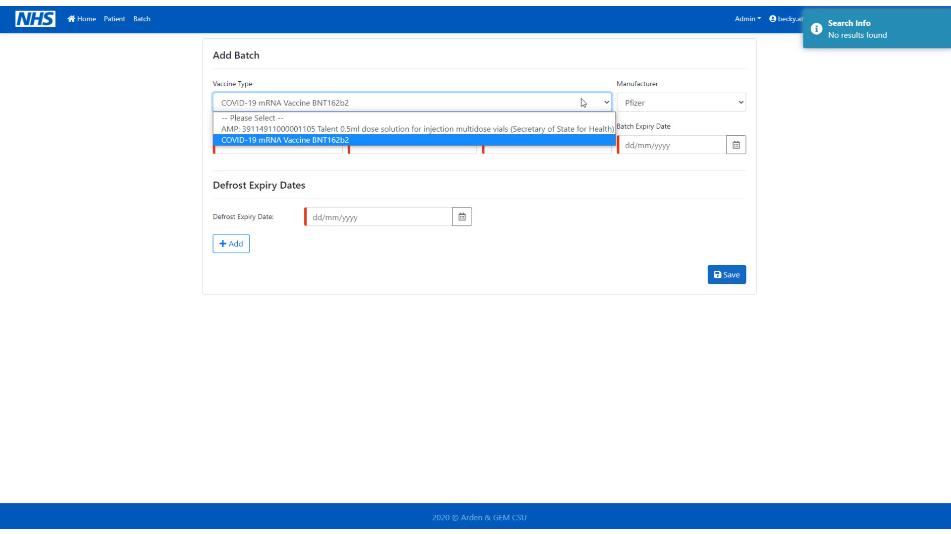
pyautogui.click(558, 144)
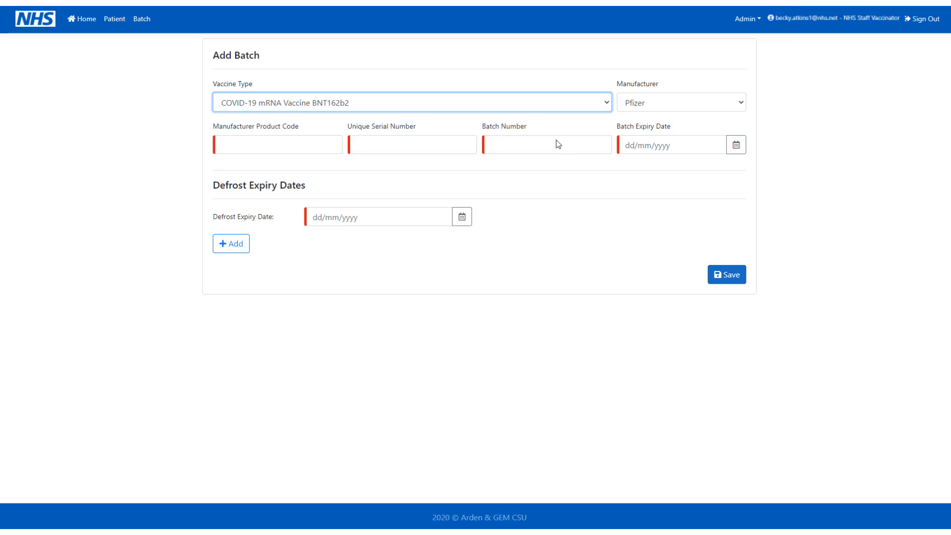
pyautogui.click(702, 105)
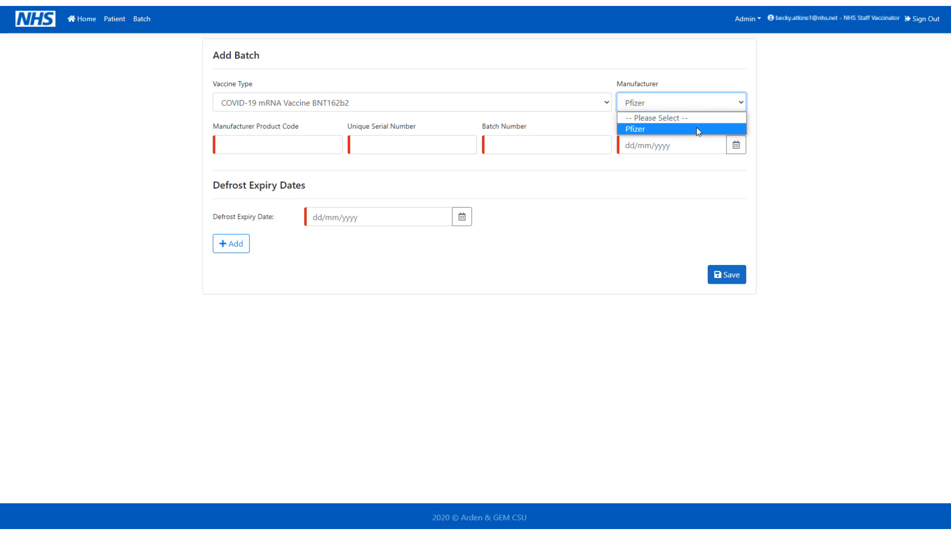
pyautogui.click(697, 128)
pyautogui.click(316, 149)
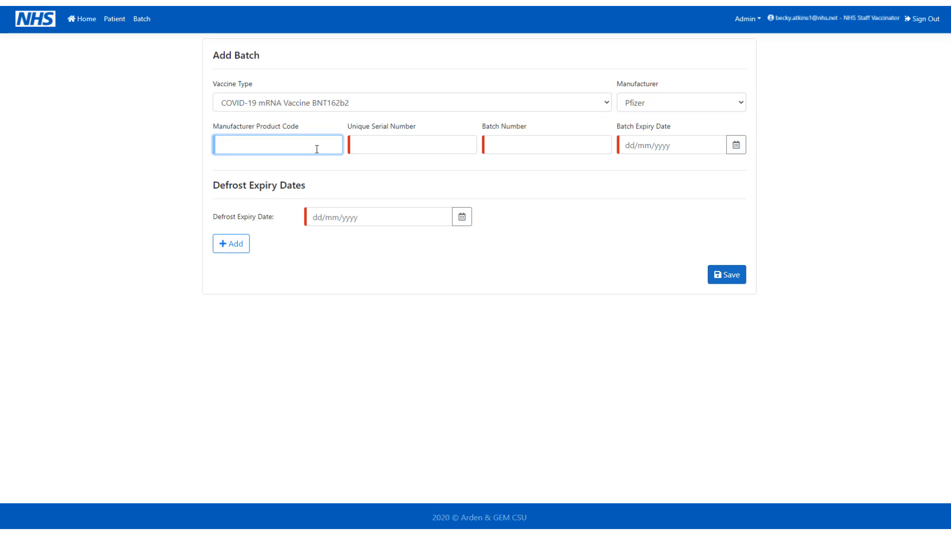
pyautogui.write('123456789')
pyautogui.click(376, 142)
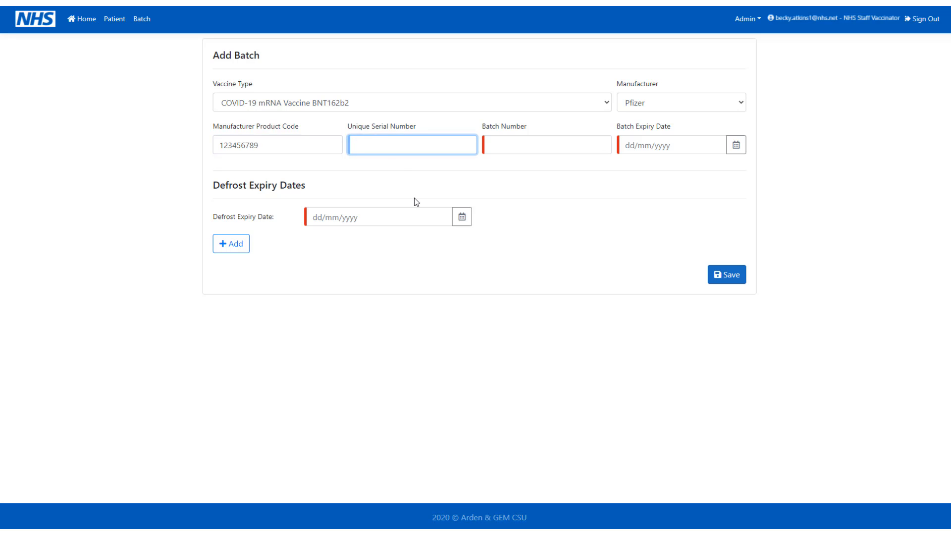
pyautogui.write('12345678')
pyautogui.click(535, 141)
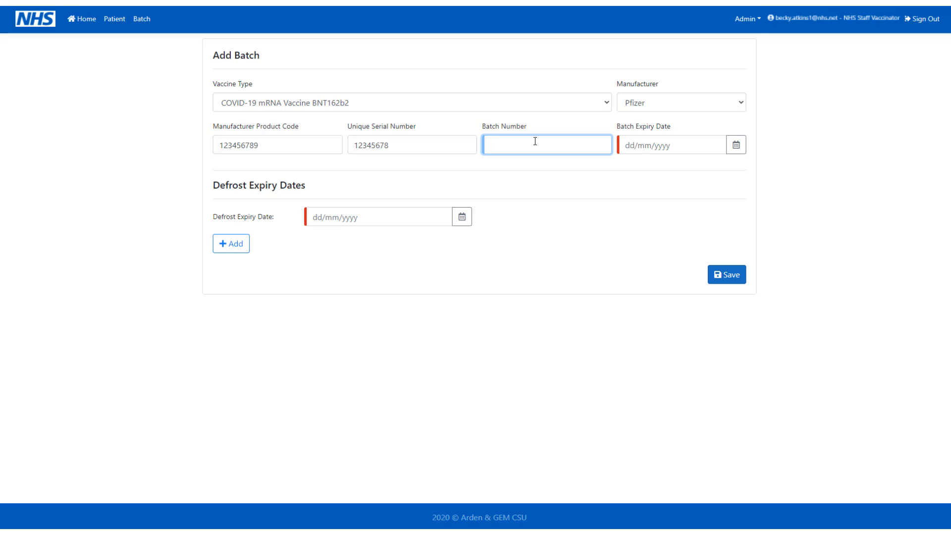
pyautogui.write('B12346')
# Step: Set expiry 31/12/2020 and defrost expiries 18/12/2020 and 24/12/2020, then save the batch
pyautogui.click(736, 145)
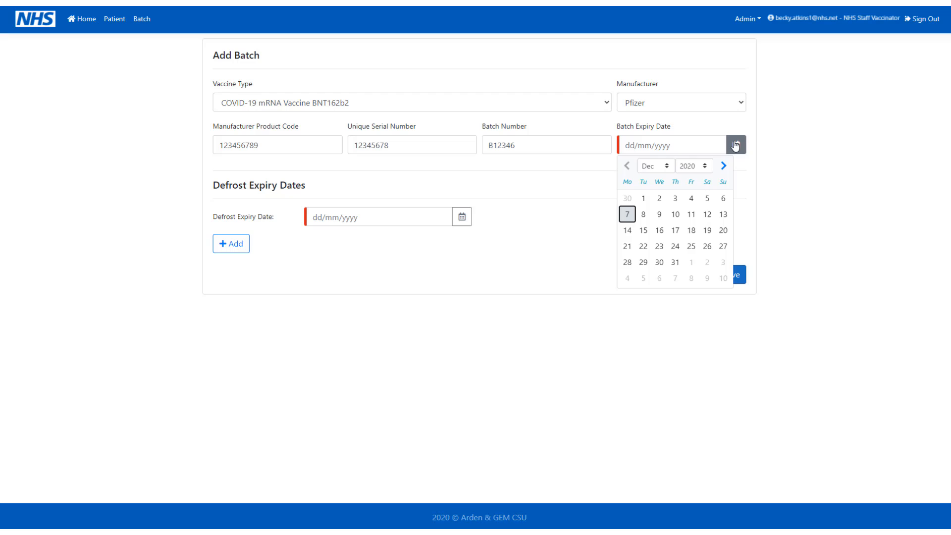
pyautogui.click(676, 263)
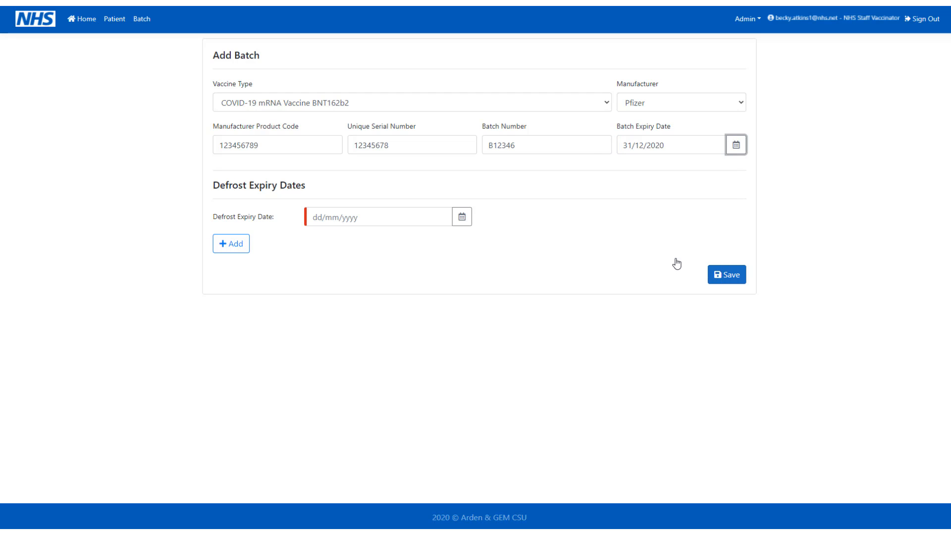
pyautogui.click(466, 217)
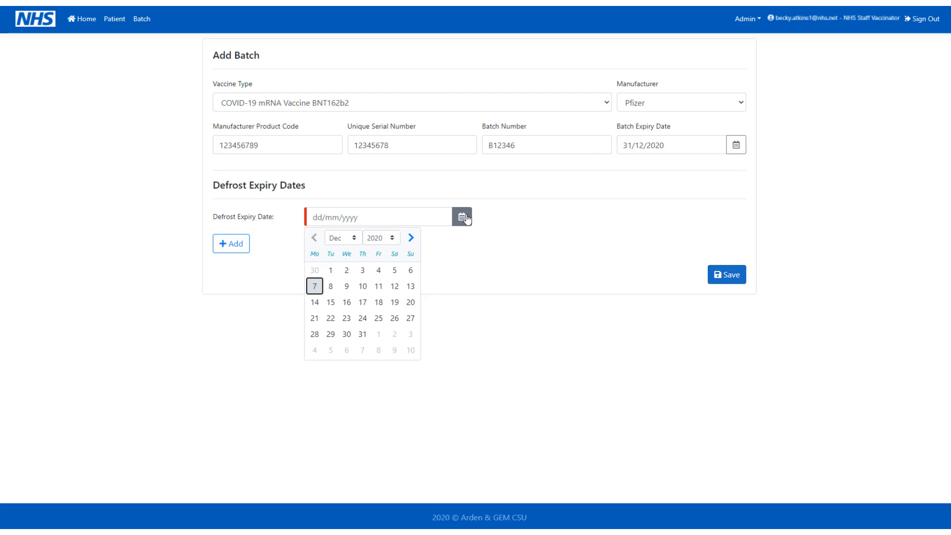
pyautogui.click(378, 302)
pyautogui.click(229, 243)
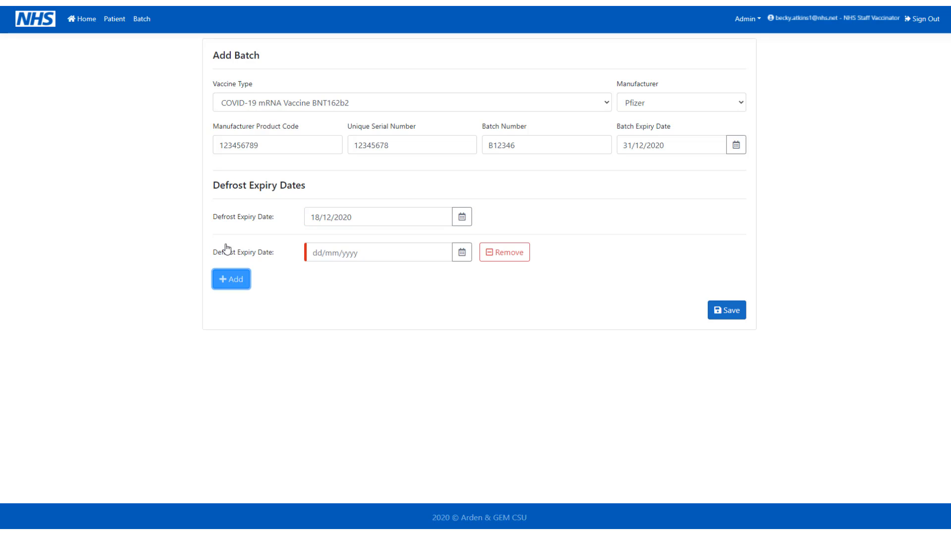
pyautogui.click(462, 253)
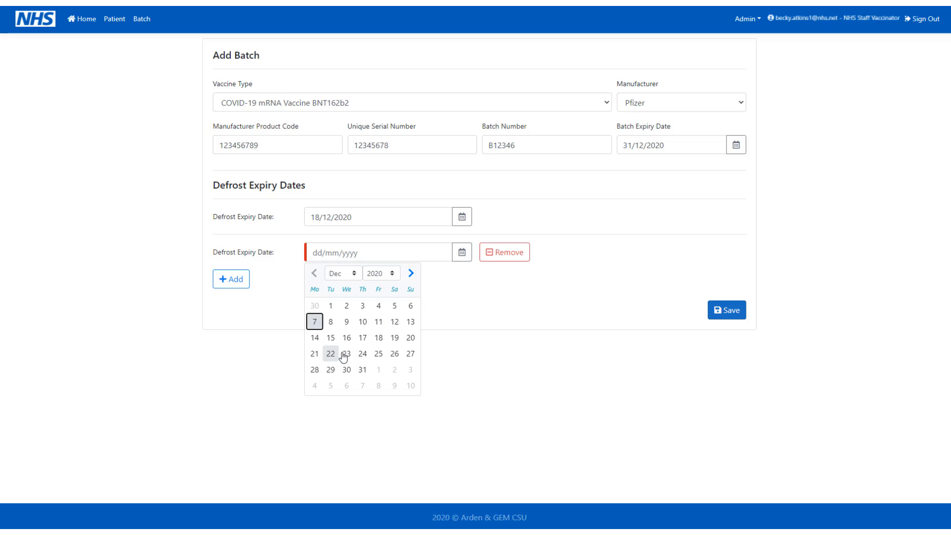
pyautogui.click(362, 354)
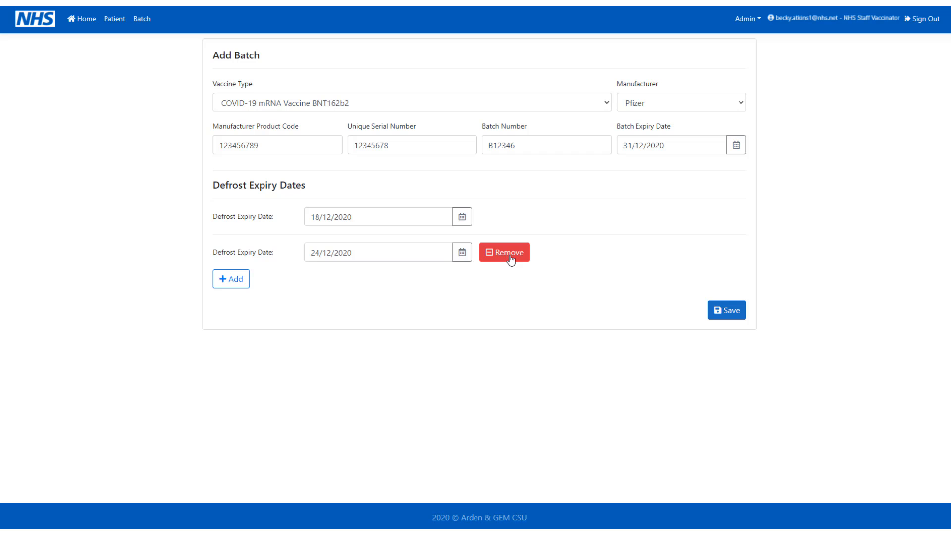
pyautogui.click(718, 316)
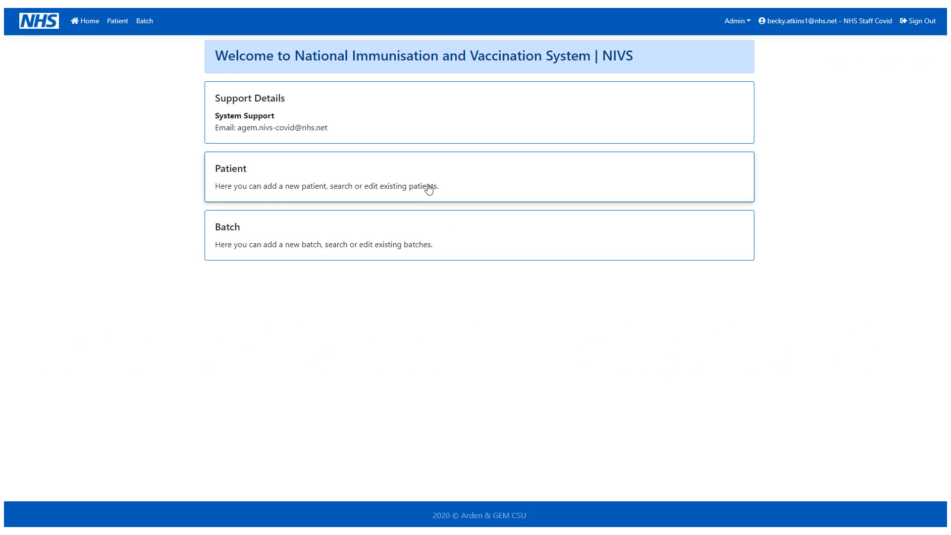
# Step: Search patients by surname and open the matching patient's record
pyautogui.click(429, 189)
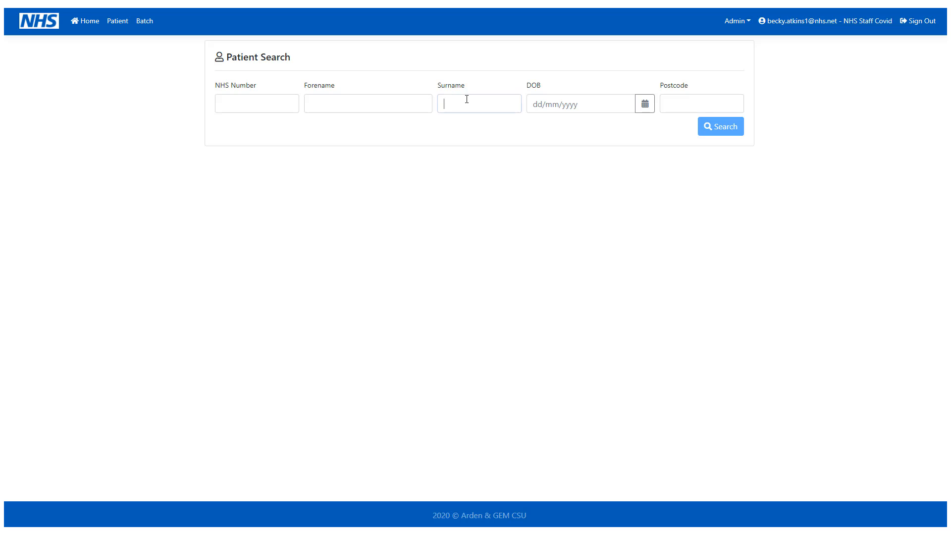
pyautogui.write('Kramer')
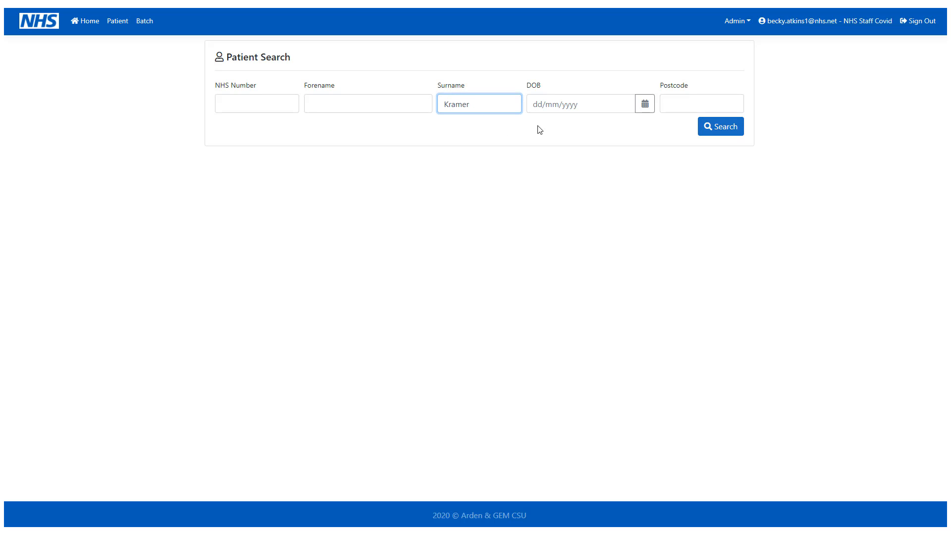
pyautogui.click(708, 128)
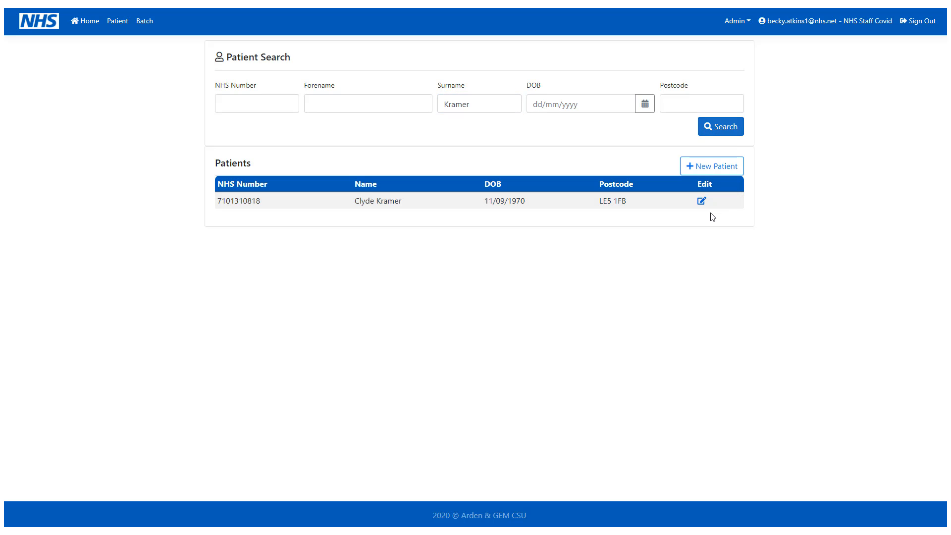
pyautogui.click(702, 202)
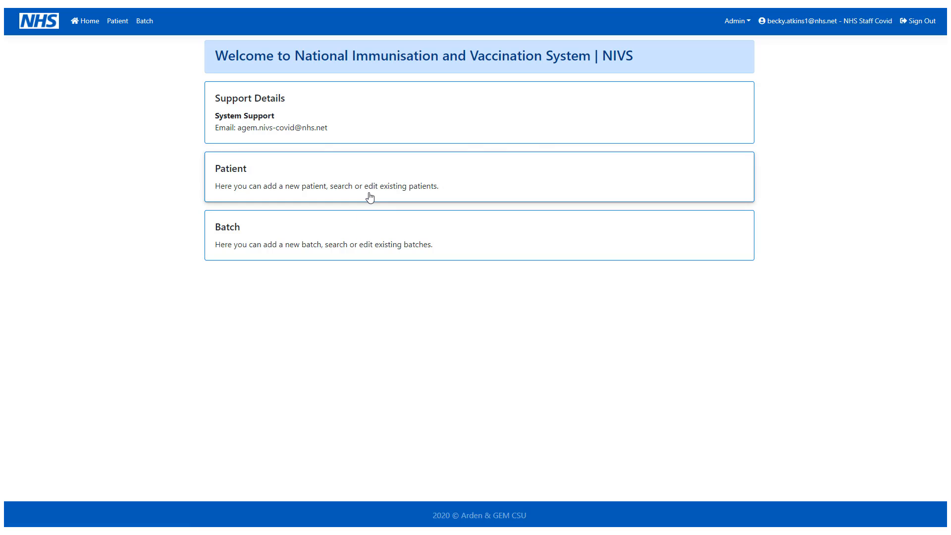
# Step: Repeat the surname search from the home page and start a new patient
pyautogui.click(369, 197)
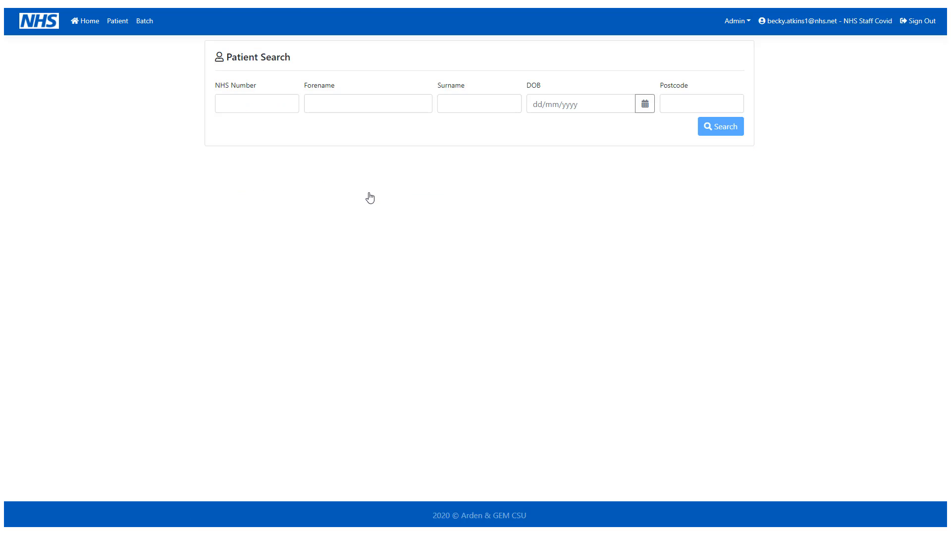
pyautogui.click(477, 105)
pyautogui.write('Kramer')
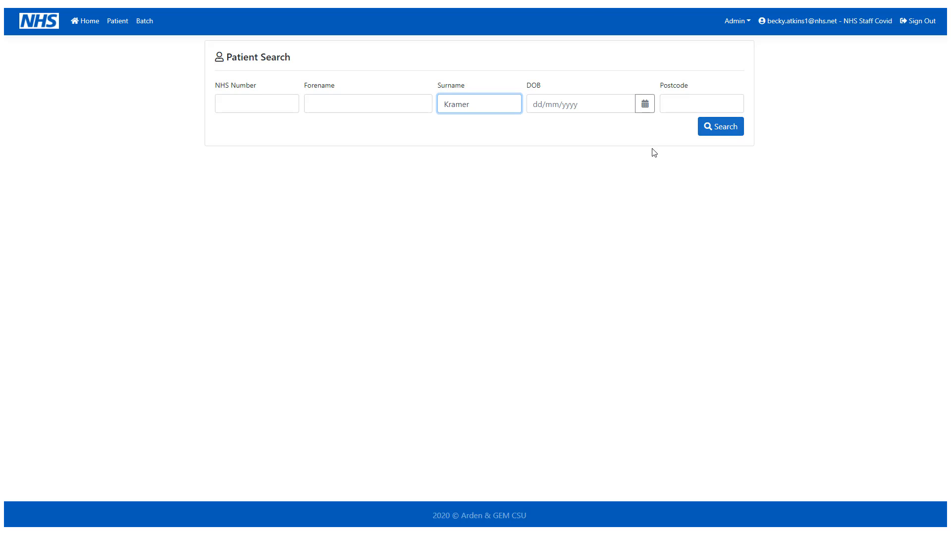
pyautogui.click(723, 128)
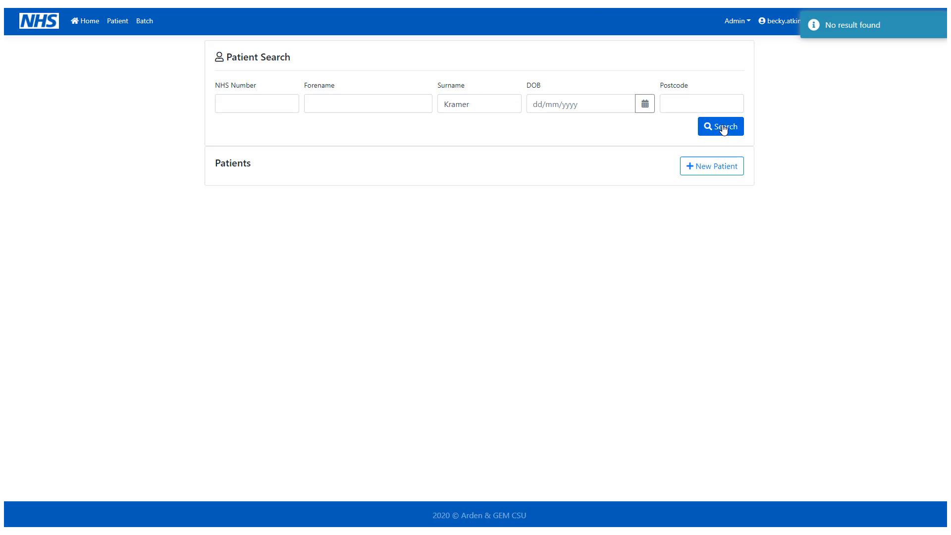
pyautogui.click(727, 171)
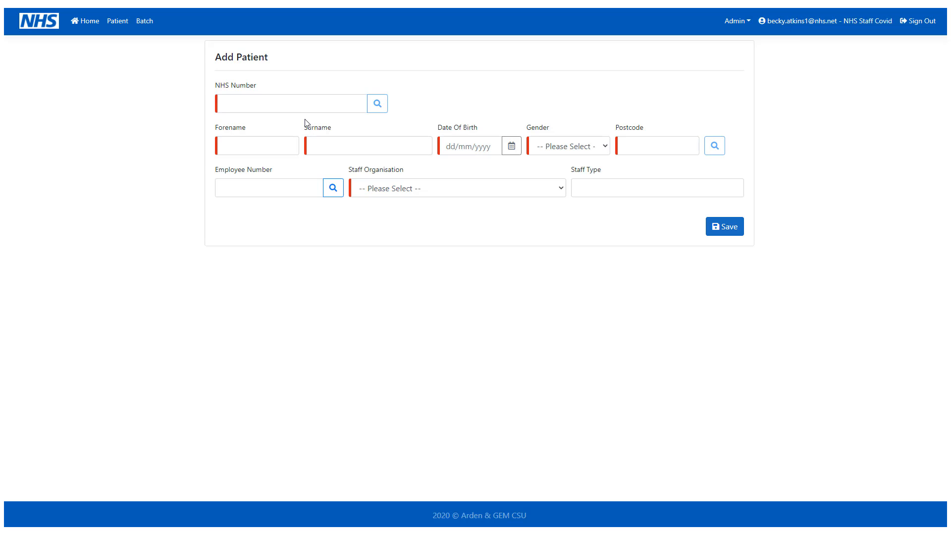
# Step: Fill the new patient's details from their NHS number, set staff type Nurse, and save
pyautogui.click(308, 105)
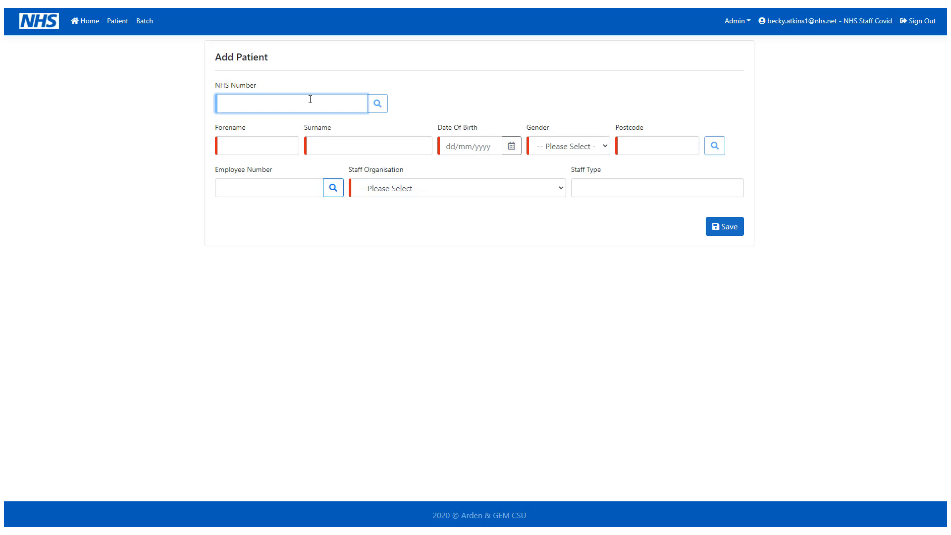
pyautogui.click(379, 106)
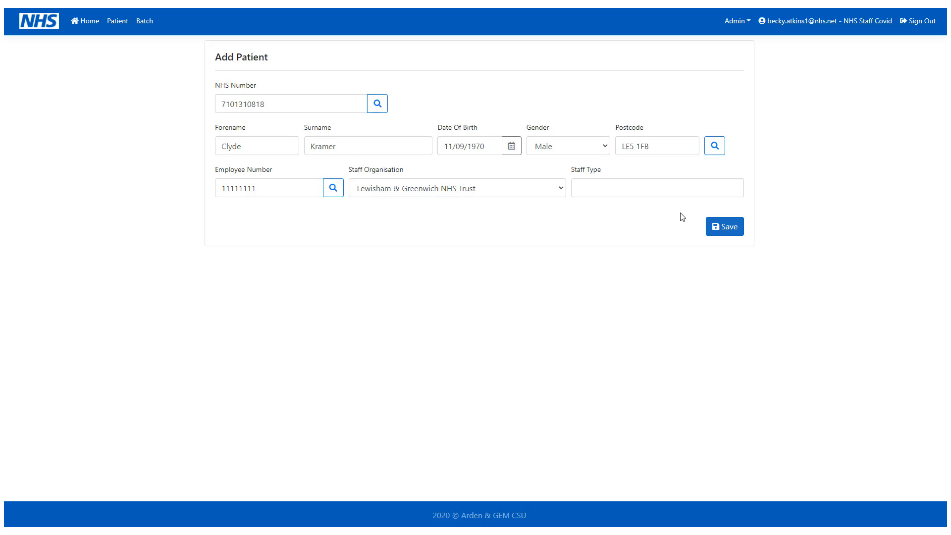
pyautogui.click(674, 186)
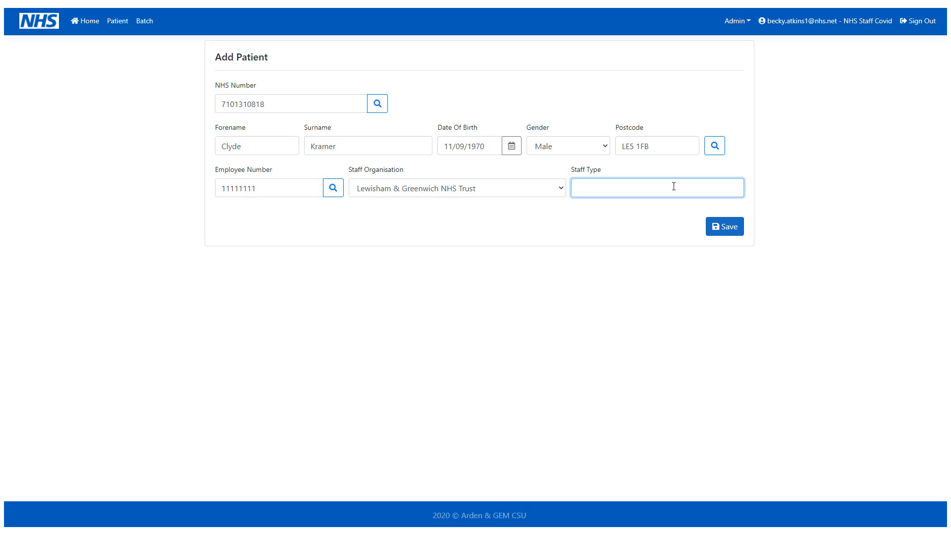
pyautogui.write('Nurse')
pyautogui.click(668, 230)
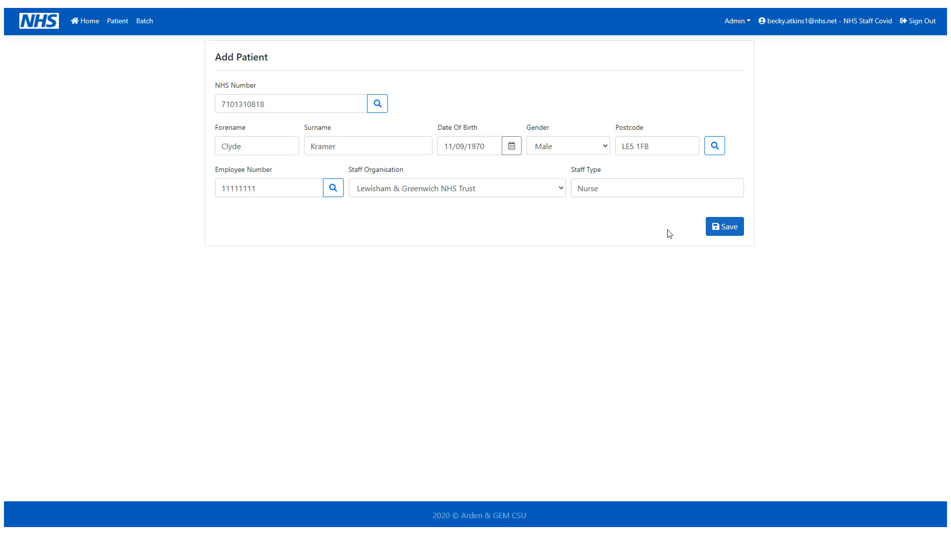
pyautogui.click(724, 229)
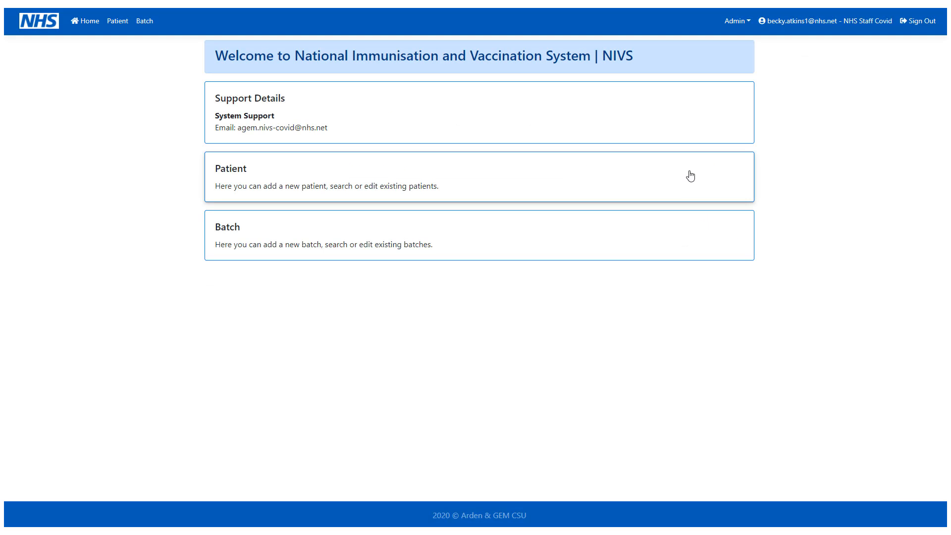
# Step: Switch the active role to Patient Covid from the account profile, then return home
pyautogui.click(853, 24)
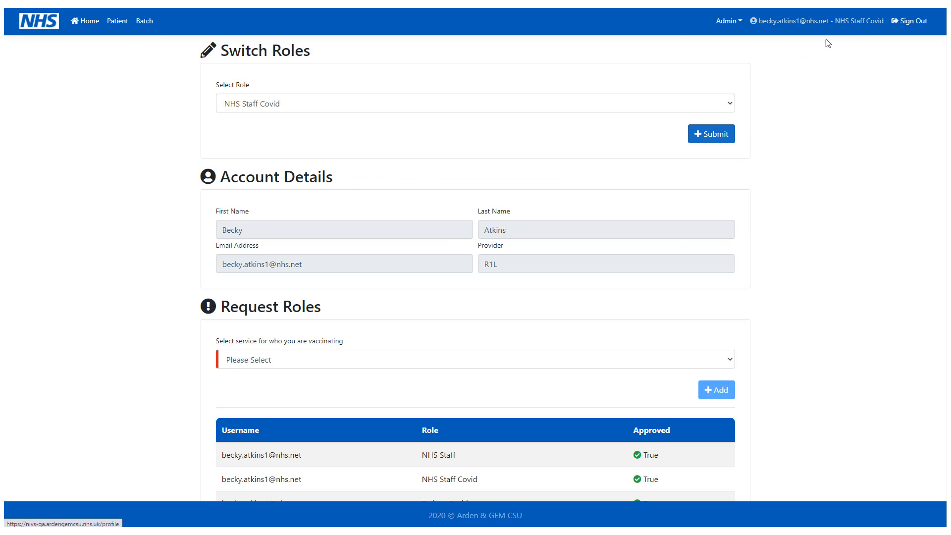
pyautogui.click(599, 110)
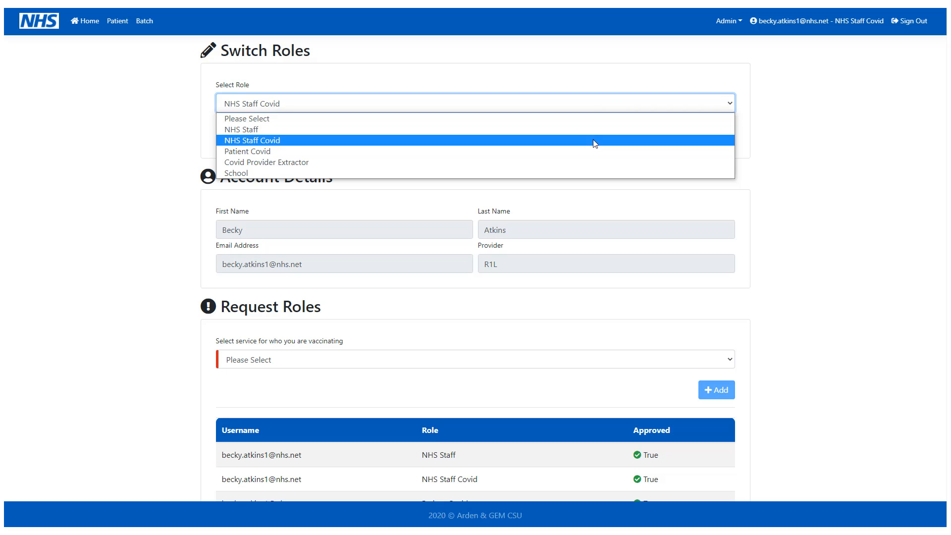
pyautogui.click(588, 155)
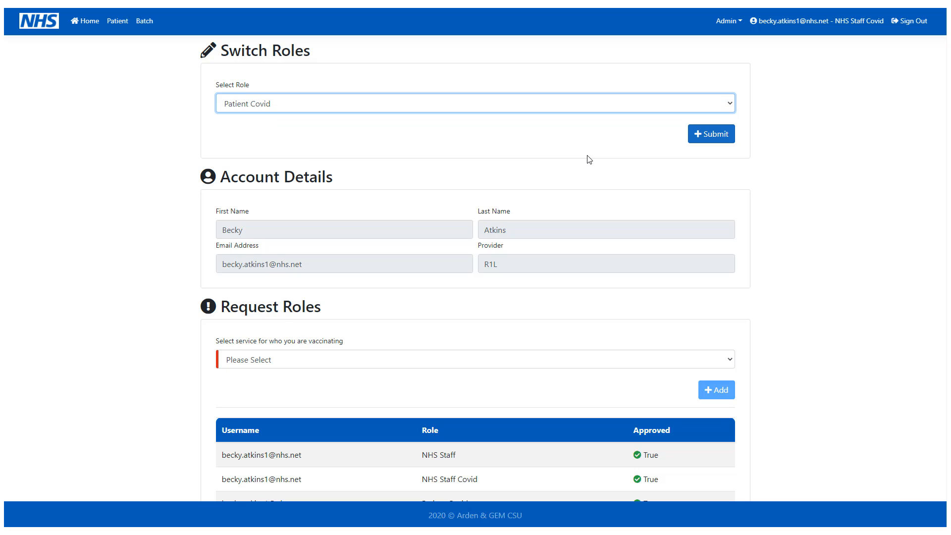
pyautogui.click(719, 139)
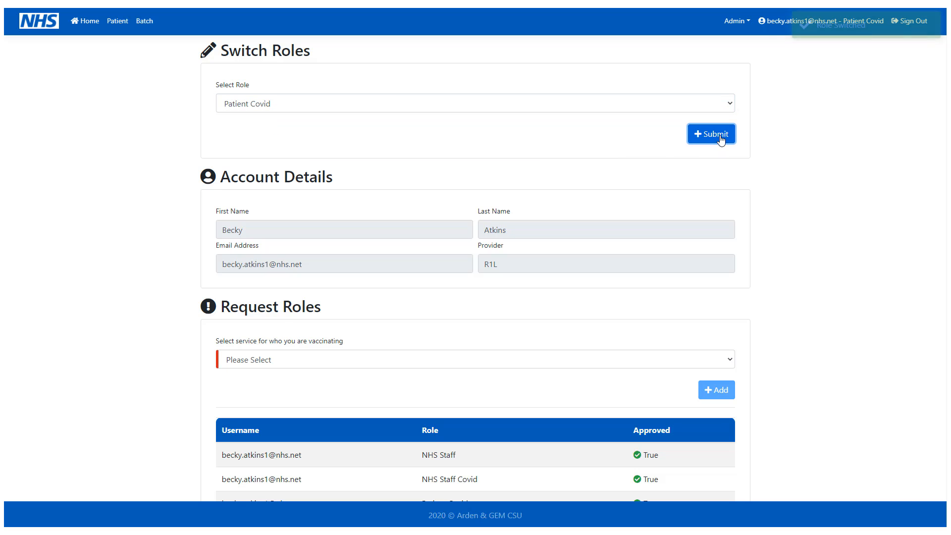
pyautogui.click(97, 25)
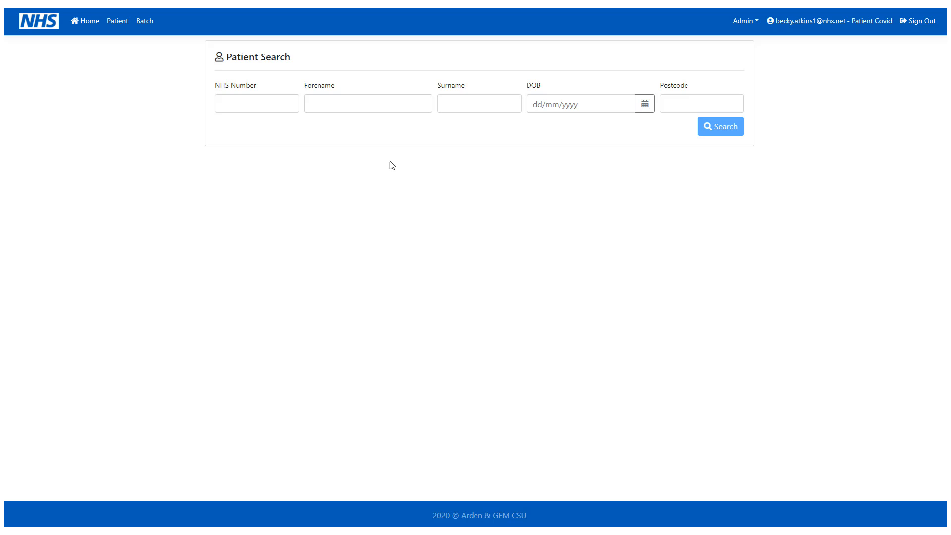
# Step: Search patients by surname and open the found patient's record
pyautogui.click(449, 103)
pyautogui.write('Smith')
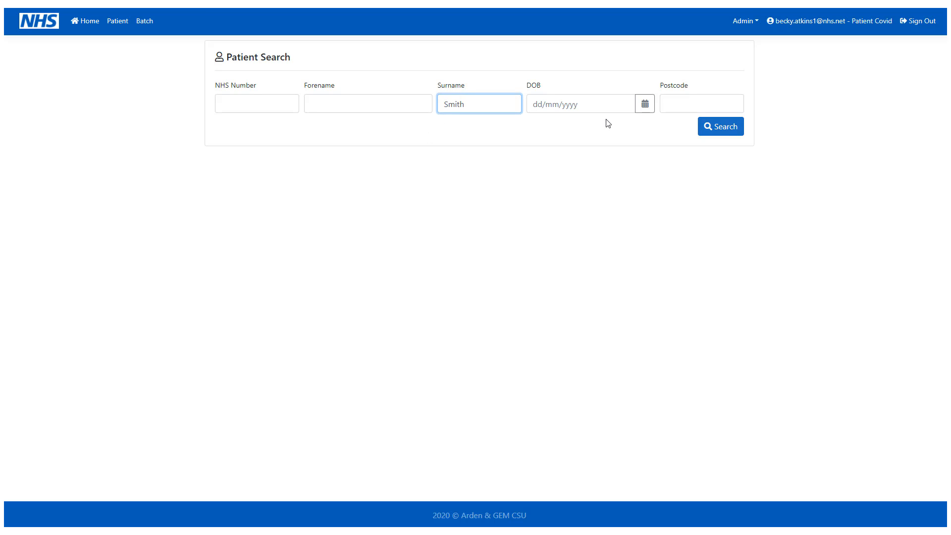
pyautogui.click(726, 127)
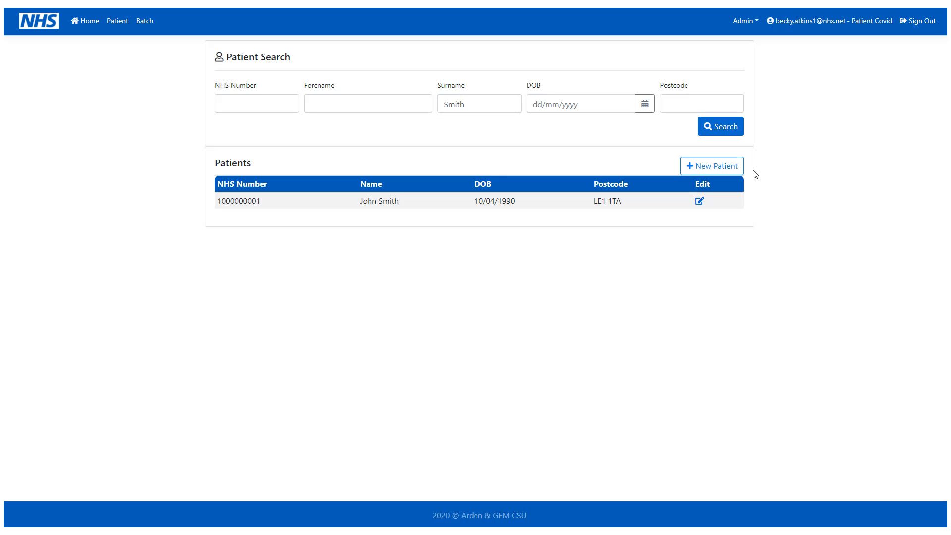
pyautogui.click(700, 202)
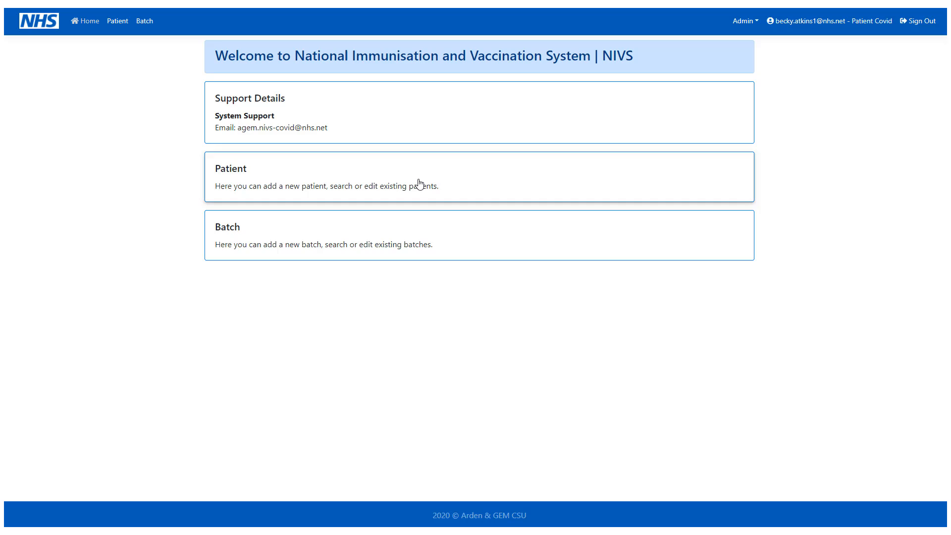
# Step: Return to patient search, repeat the surname search, and start a new patient
pyautogui.click(420, 184)
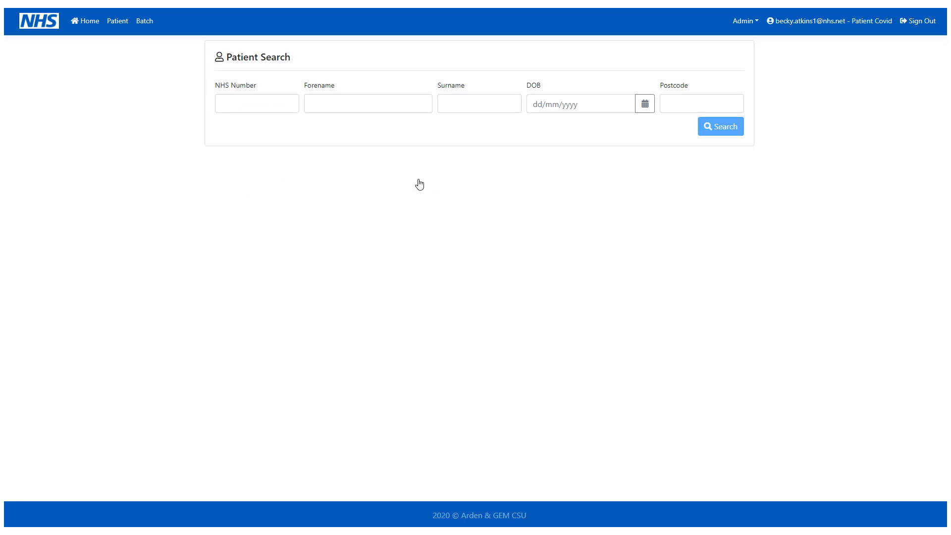
pyautogui.click(468, 107)
pyautogui.write('Smith')
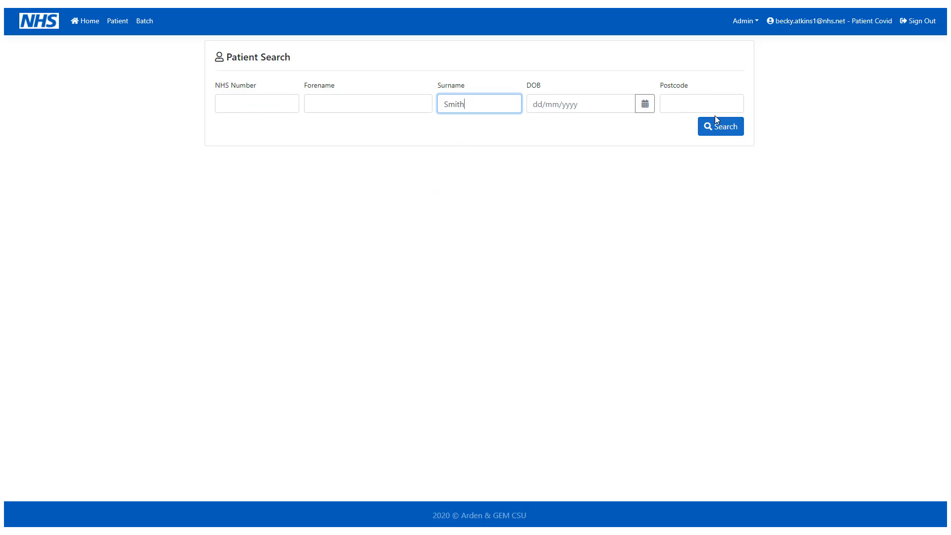
pyautogui.click(716, 126)
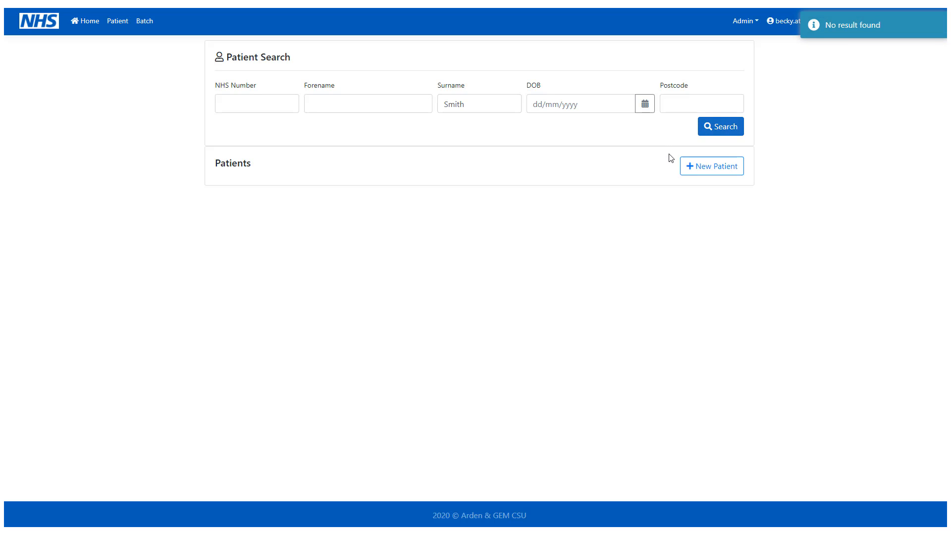
pyautogui.click(703, 167)
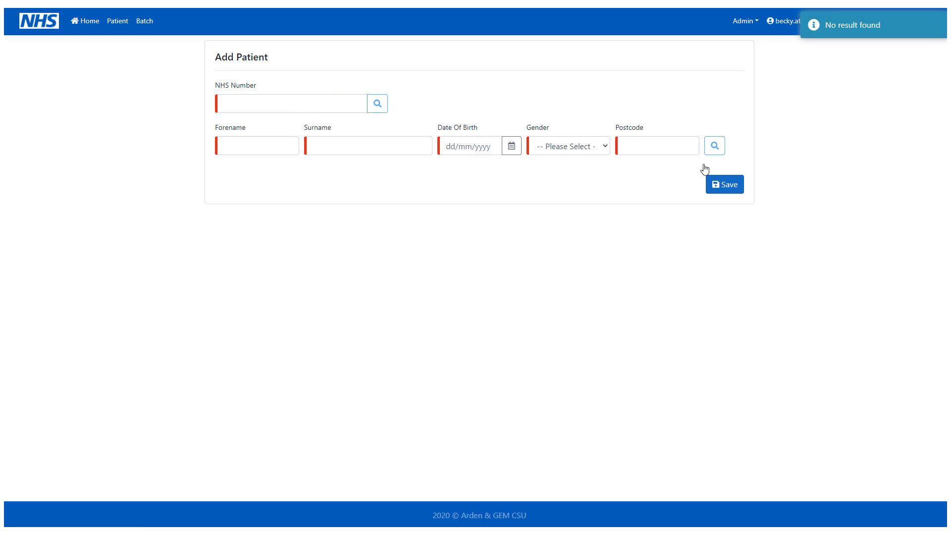
# Step: Auto-fill the new patient's details from their NHS number and save the record
pyautogui.click(239, 104)
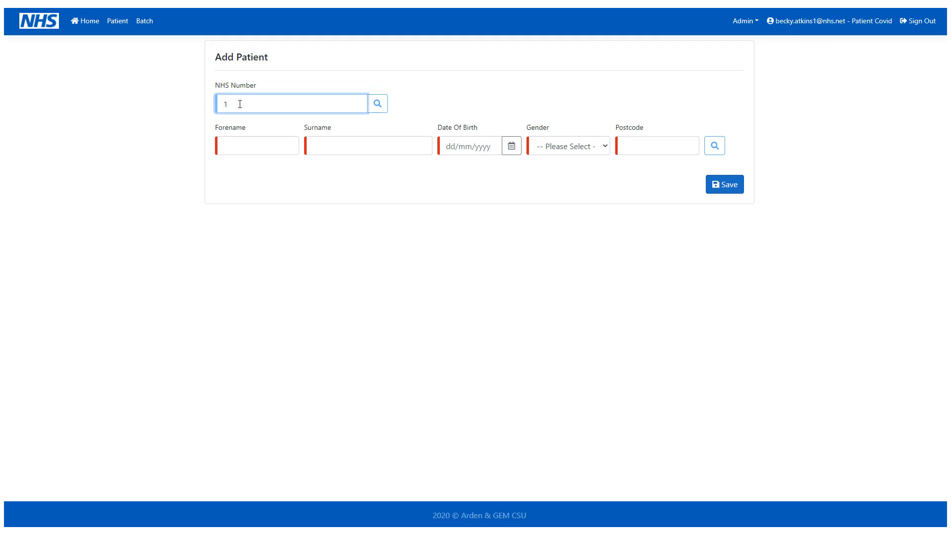
pyautogui.write('1000000001')
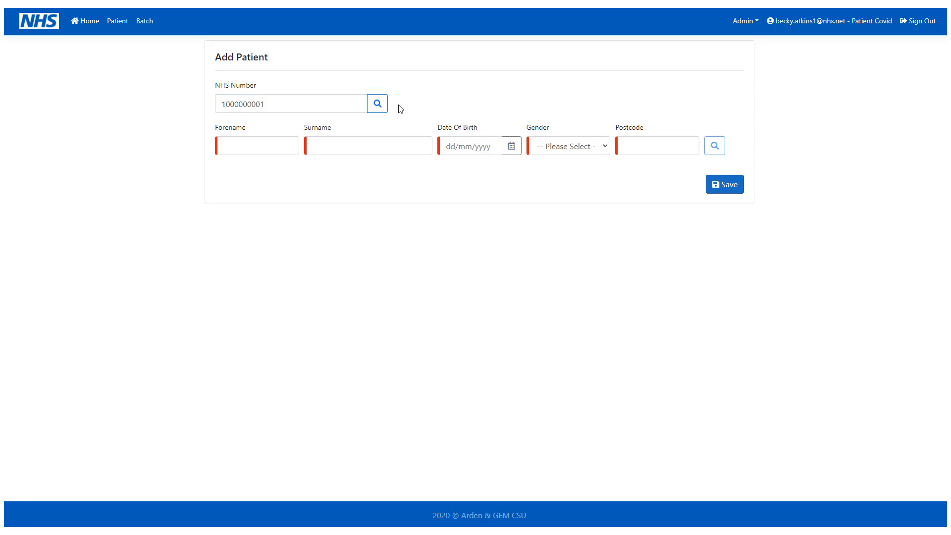
pyautogui.click(378, 104)
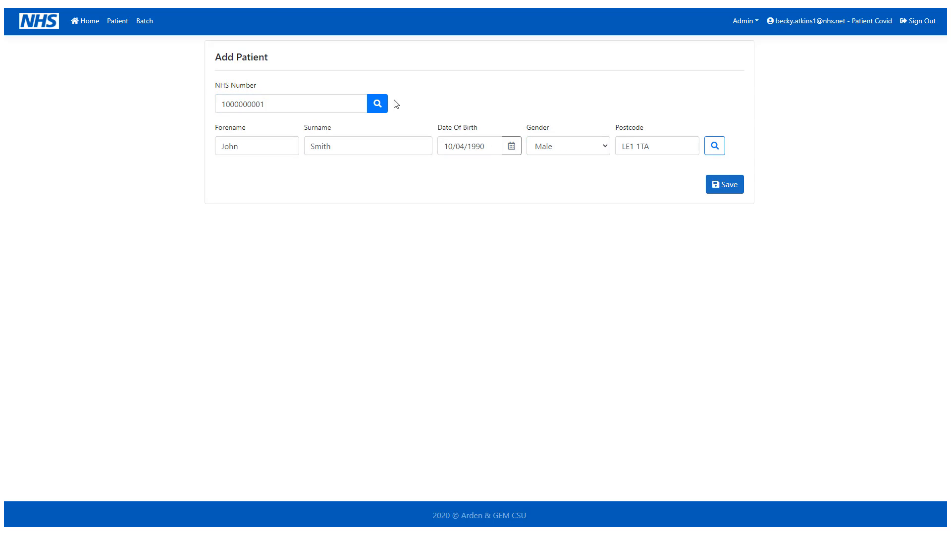
pyautogui.click(722, 189)
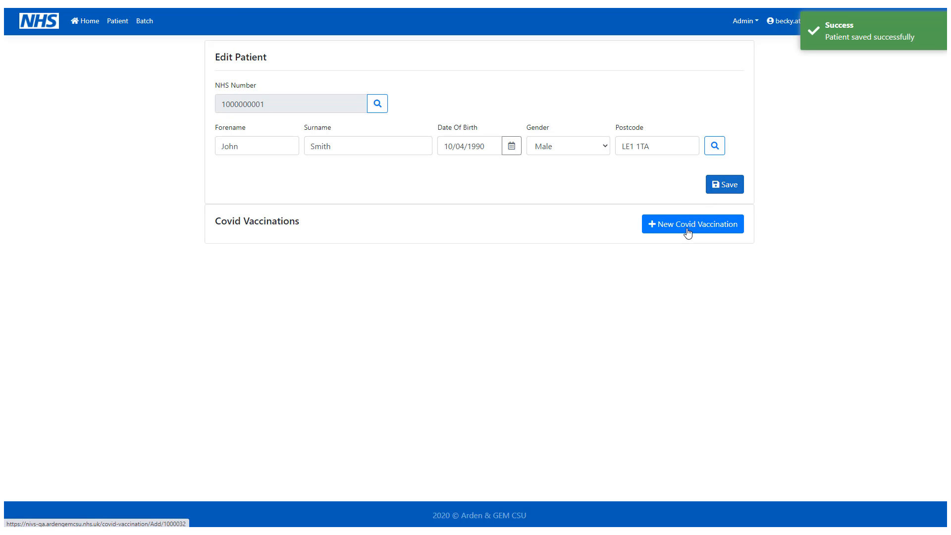
# Step: Start another patient and enter their forename and surname
pyautogui.click(688, 231)
pyautogui.click(242, 144)
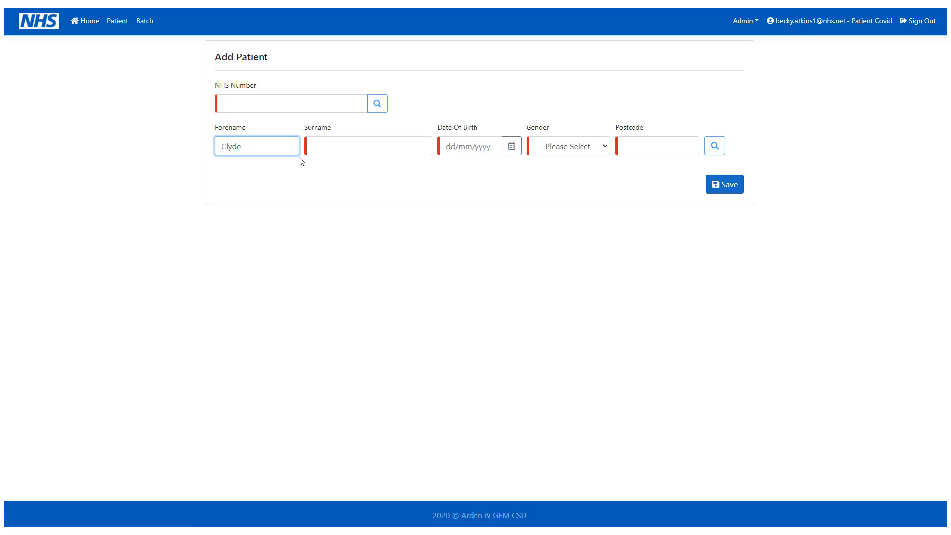
pyautogui.click(335, 148)
pyautogui.click(512, 146)
pyautogui.click(522, 167)
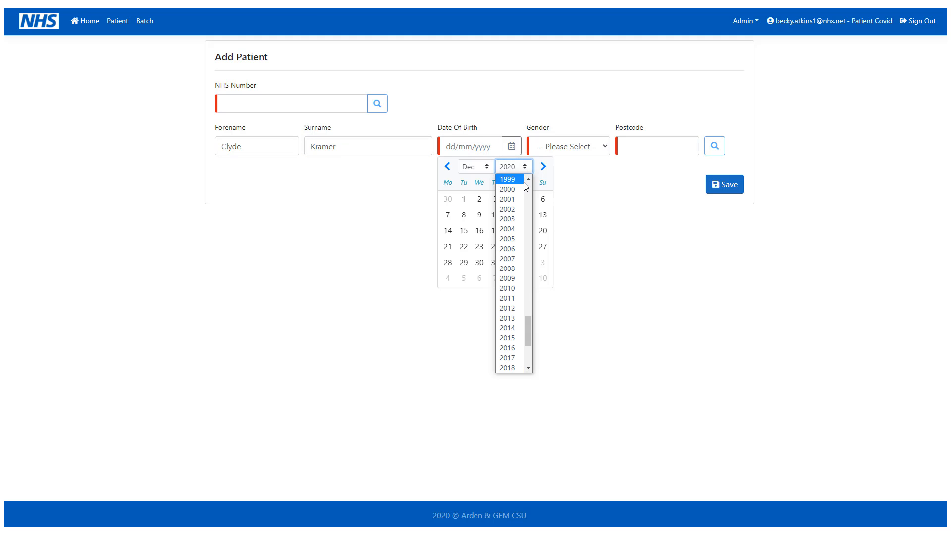
pyautogui.click(528, 180)
pyautogui.click(528, 180)
pyautogui.click(528, 180)
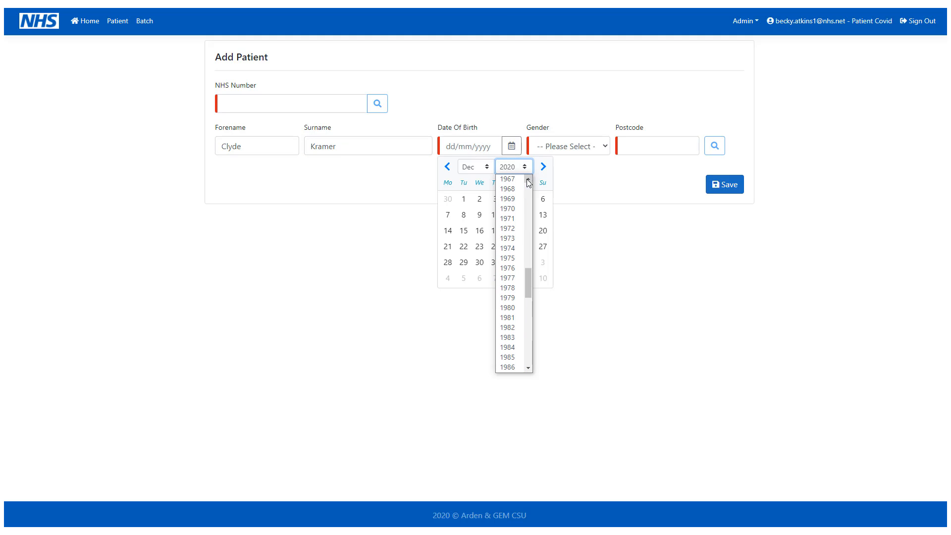
pyautogui.click(509, 208)
pyautogui.click(473, 166)
pyautogui.click(479, 255)
pyautogui.click(511, 215)
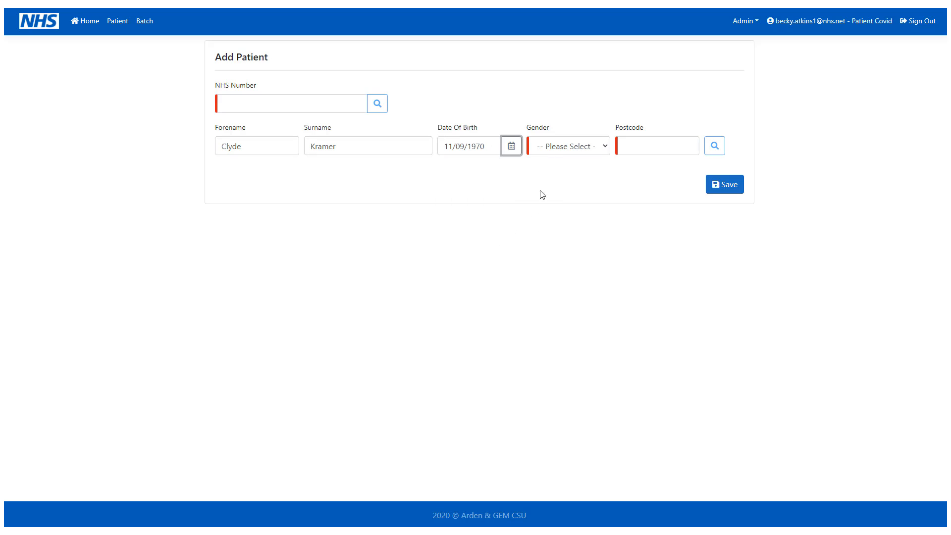
# Step: Set gender to Male, enter the patient's postcode, and look up their NHS number
pyautogui.click(568, 146)
pyautogui.click(568, 183)
pyautogui.click(627, 146)
pyautogui.write('L')
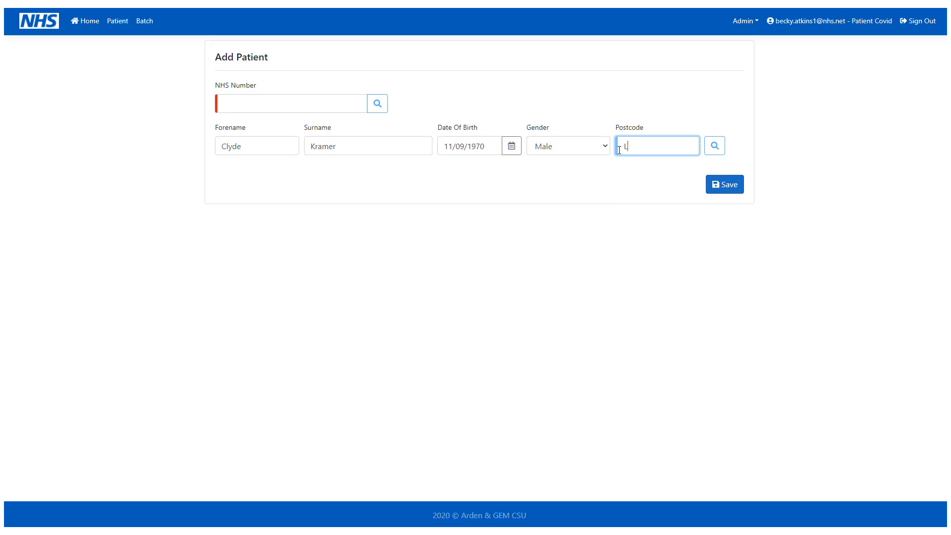
pyautogui.write('E5 1FB')
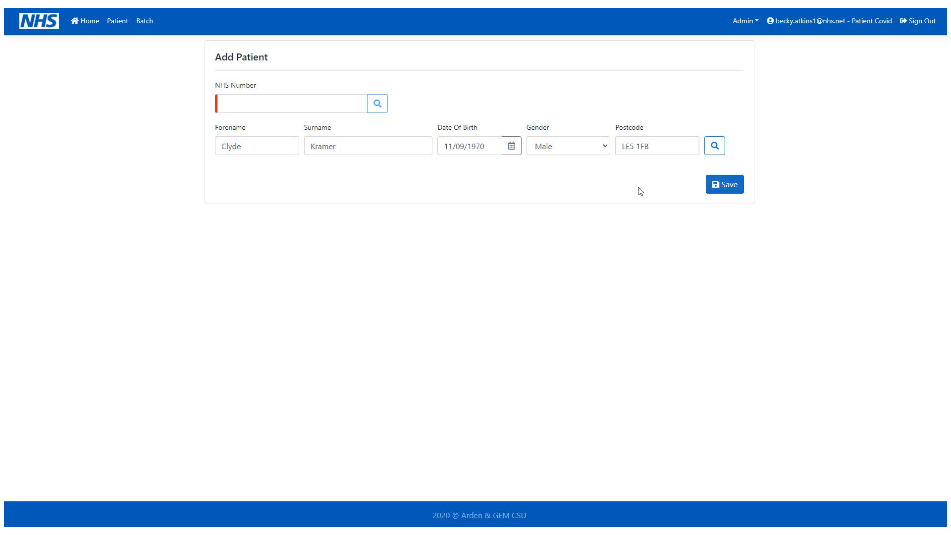
pyautogui.click(713, 150)
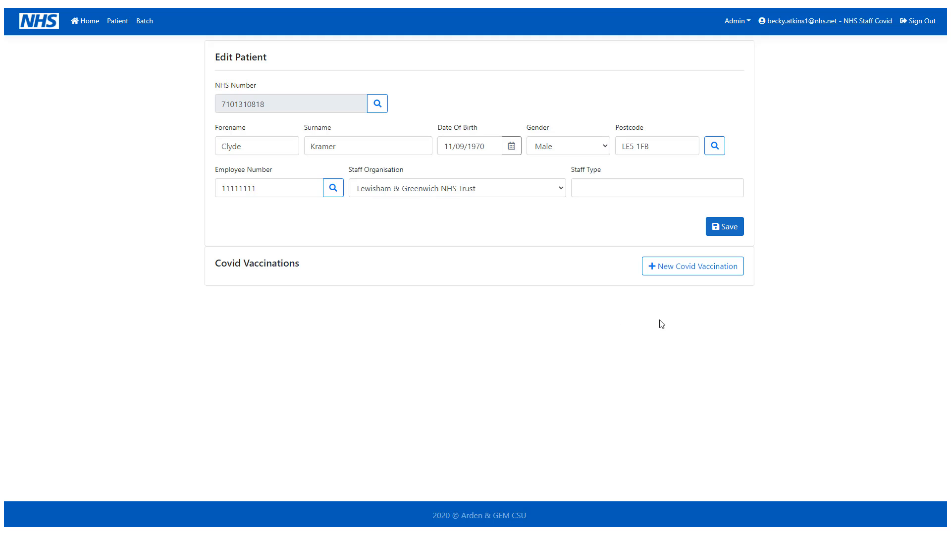
# Step: Start a new Covid vaccination with informed consent, date 07/12/2020, and the prescriber's name
pyautogui.click(707, 275)
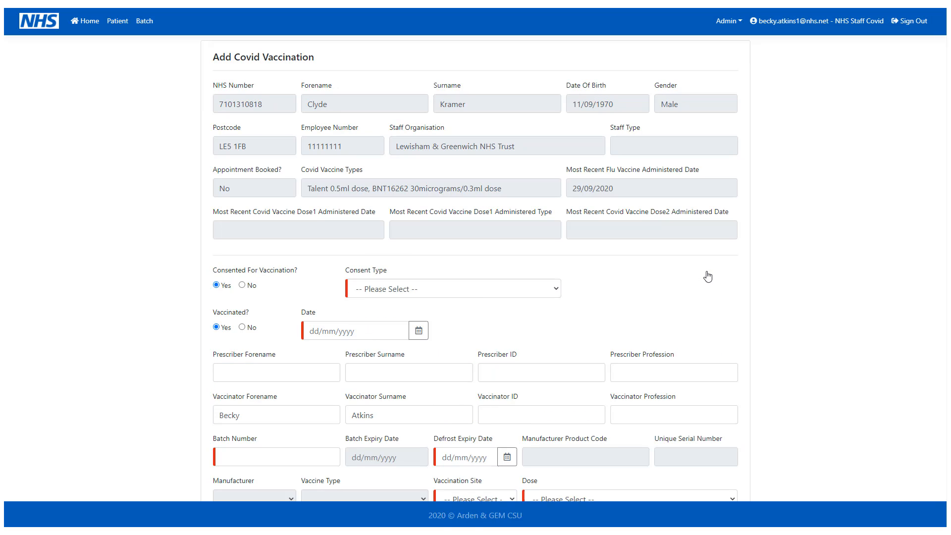
pyautogui.scroll(-1, 709, 275)
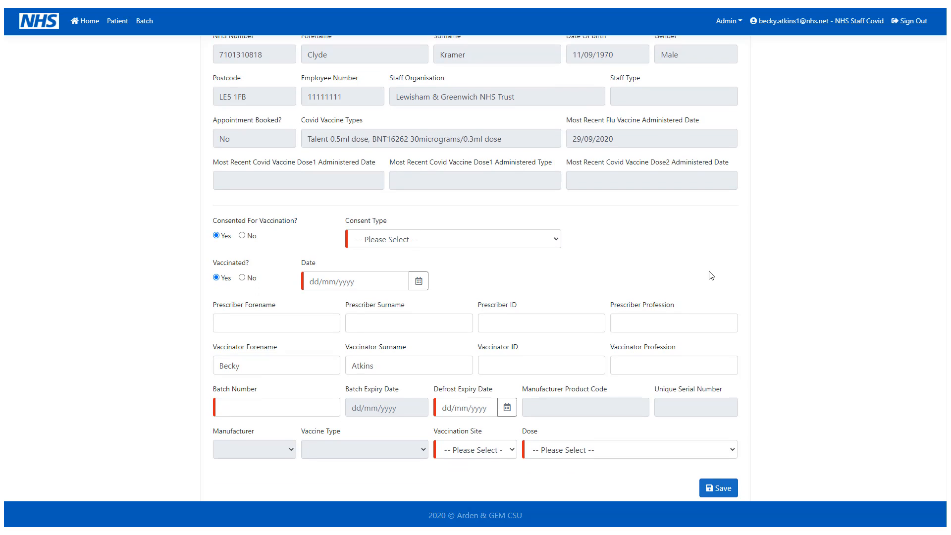
pyautogui.scroll(-1, 711, 276)
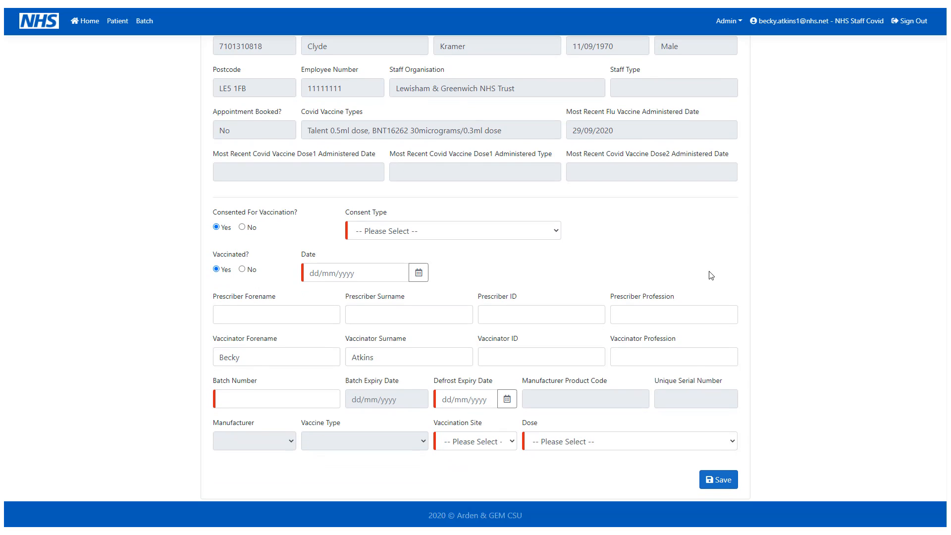
pyautogui.click(542, 238)
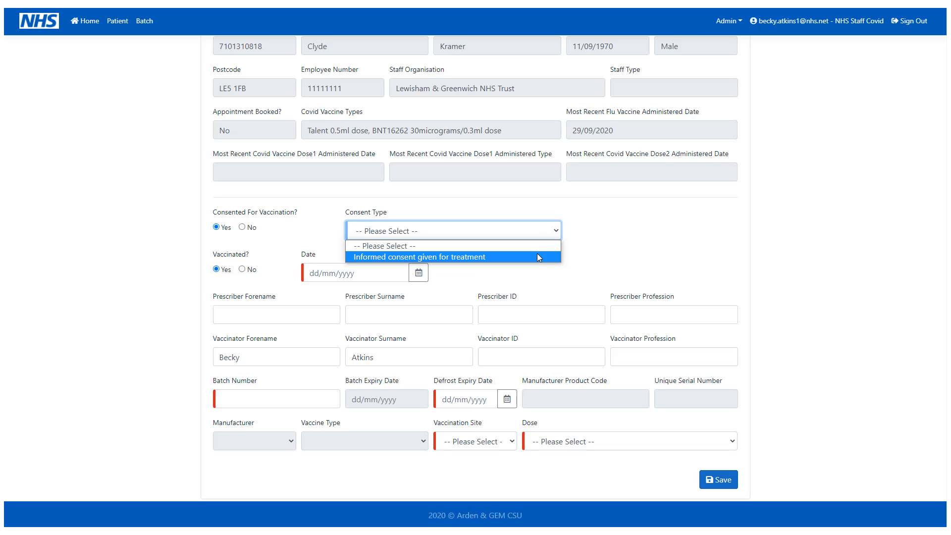
pyautogui.click(539, 257)
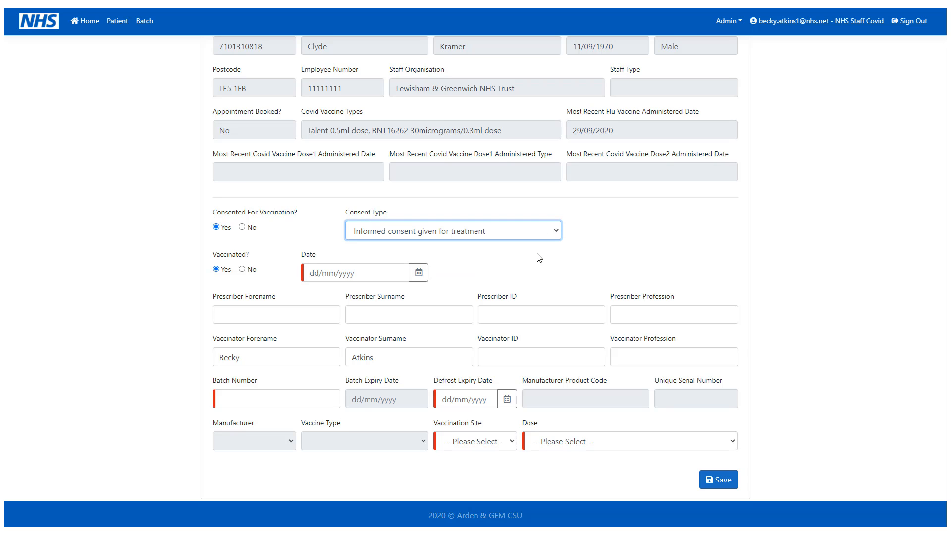
pyautogui.click(427, 273)
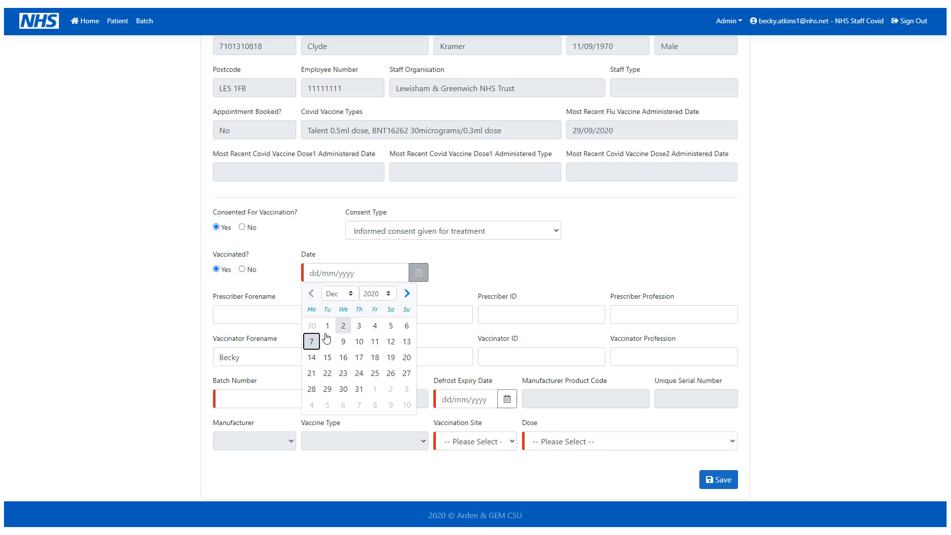
pyautogui.click(311, 341)
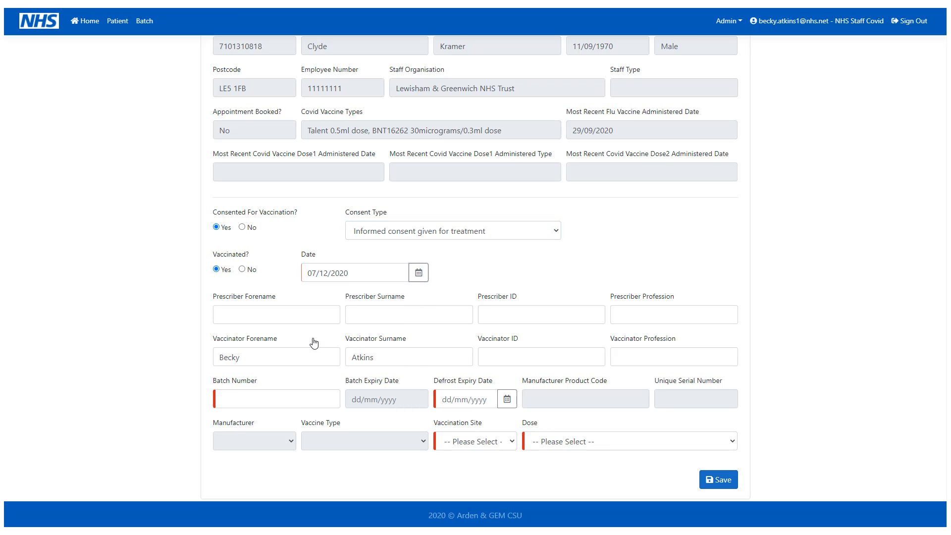
pyautogui.click(286, 316)
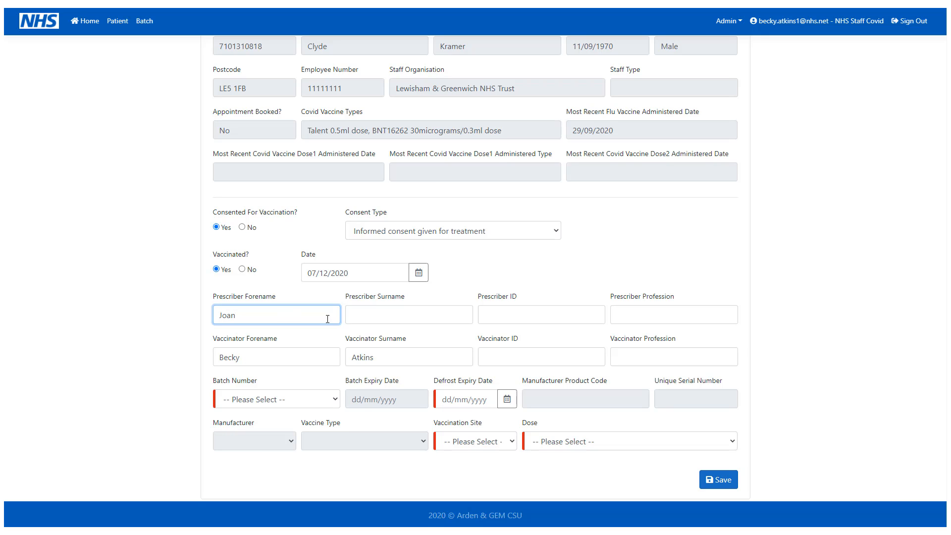
pyautogui.click(392, 309)
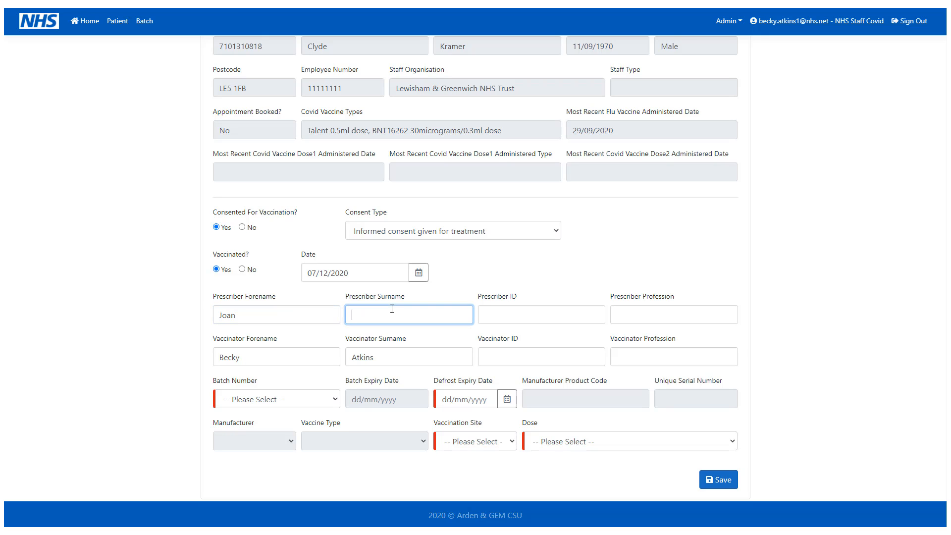
pyautogui.write('Bakewell')
# Step: Choose batch 25377, site Left Upper Arm, first dose, and save the vaccination
pyautogui.click(332, 400)
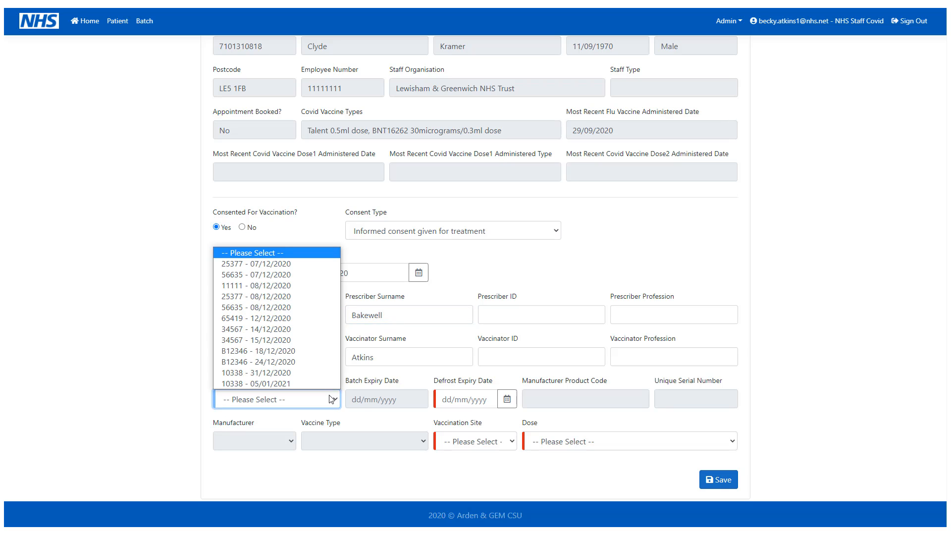
pyautogui.click(292, 264)
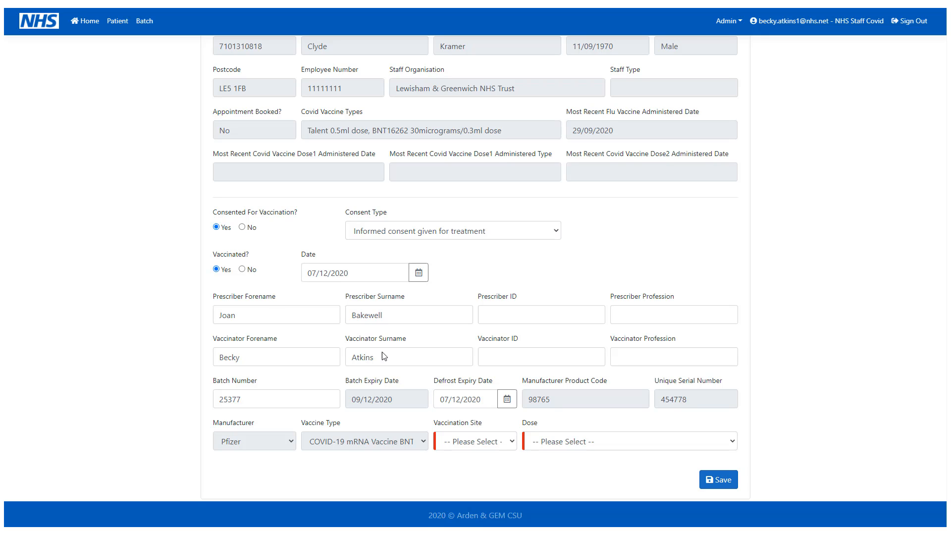
pyautogui.click(487, 441)
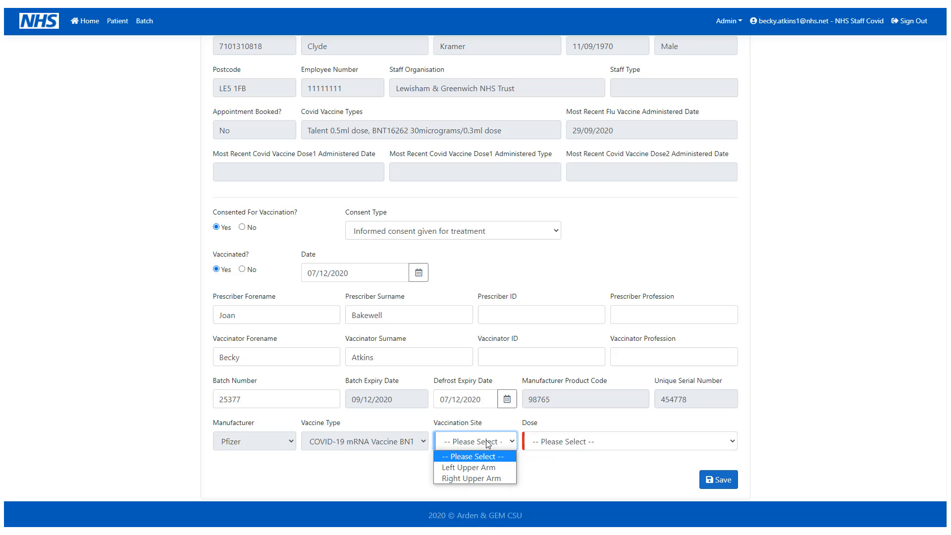
pyautogui.click(494, 468)
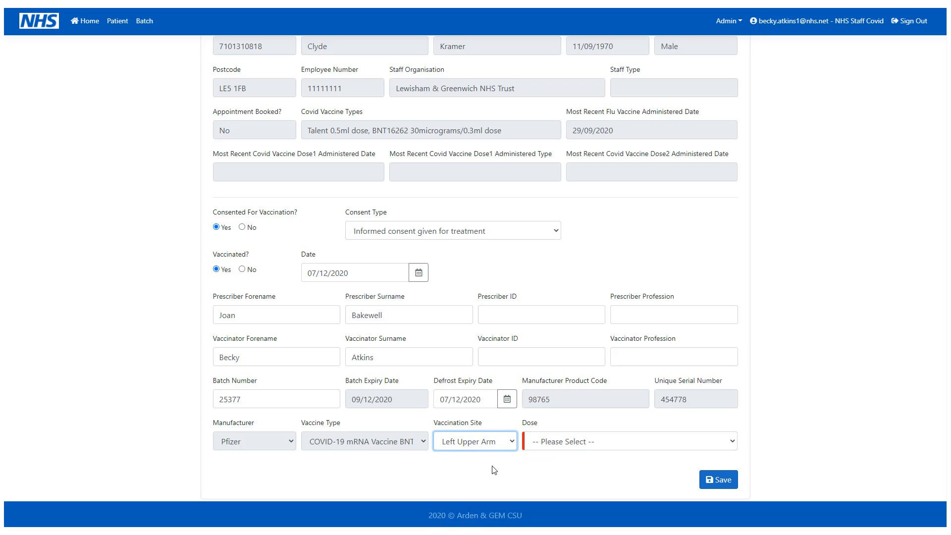
pyautogui.click(575, 449)
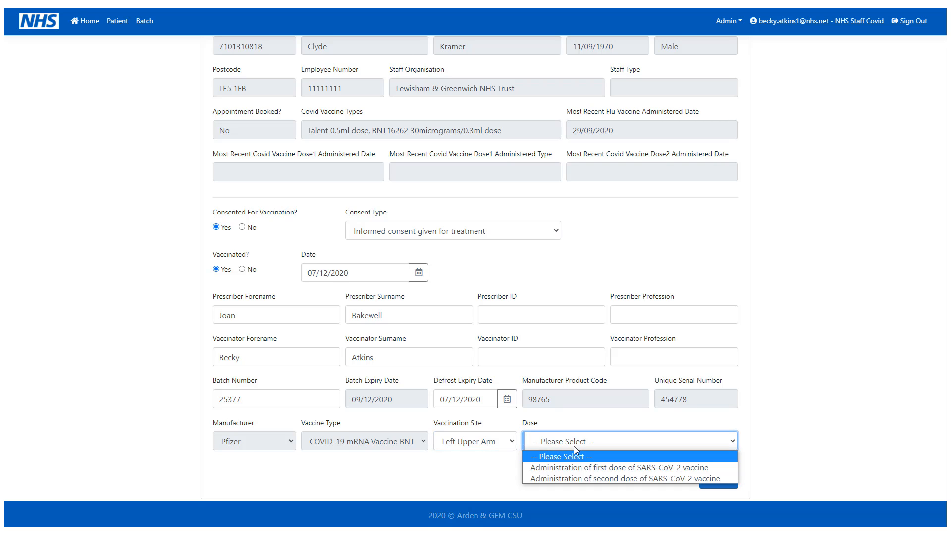
pyautogui.click(629, 468)
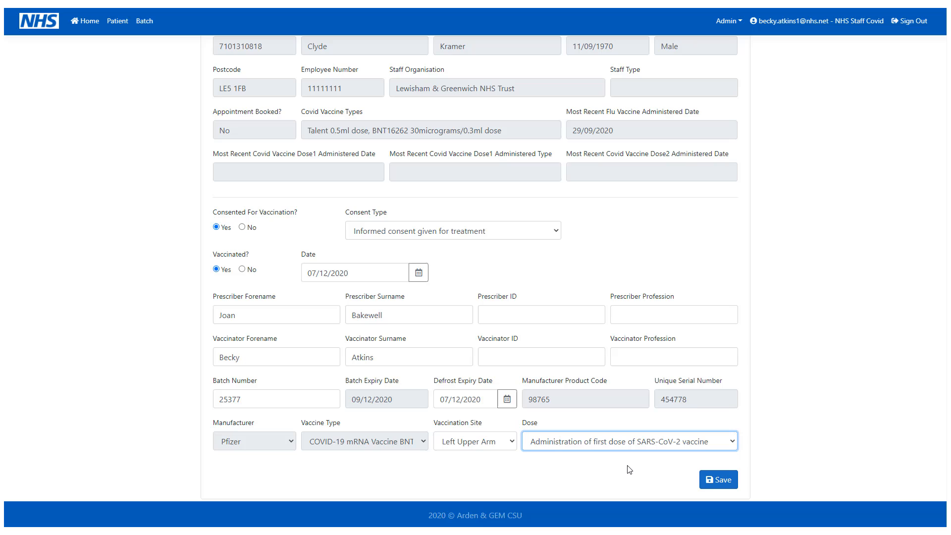
pyautogui.click(734, 490)
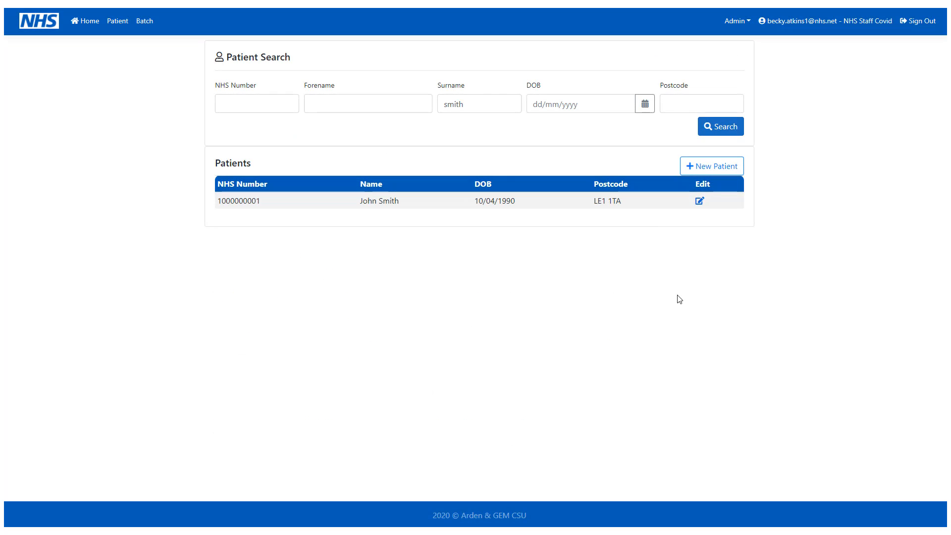
# Step: Open the first patient's record, edit its saved vaccination, and scroll to Adverse Reactions
pyautogui.click(699, 201)
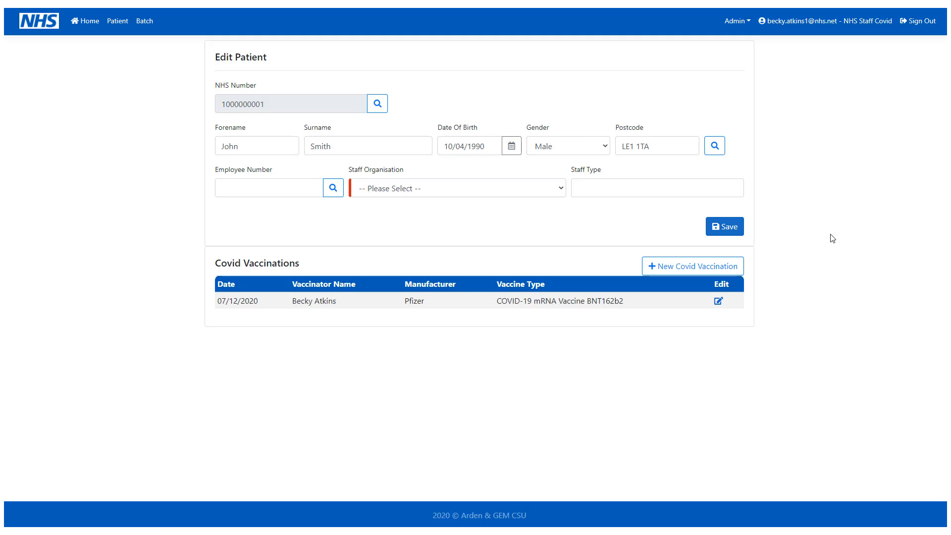
pyautogui.click(718, 302)
pyautogui.scroll(-1, 793, 317)
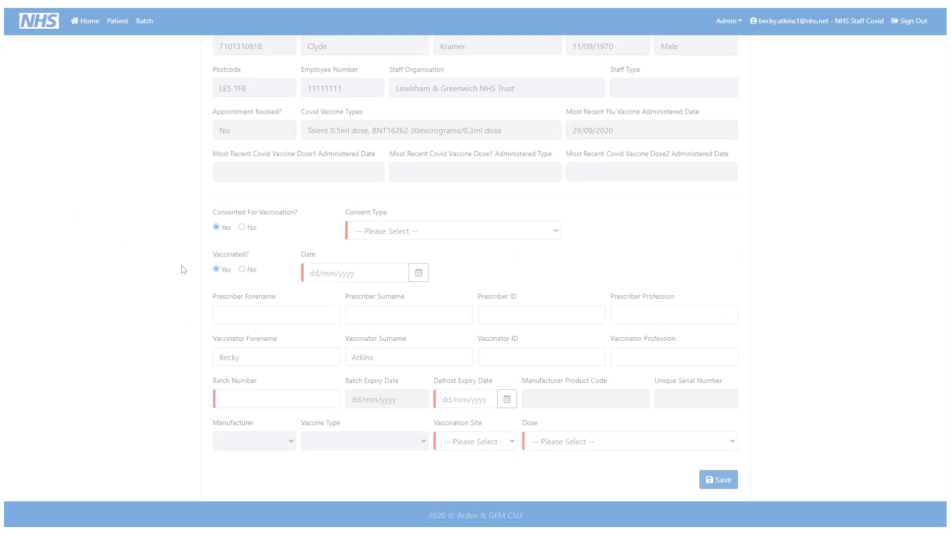
# Step: Record Consented No, Vaccinated No, date 07/12/2020, and reason immunisation course declined
pyautogui.click(242, 227)
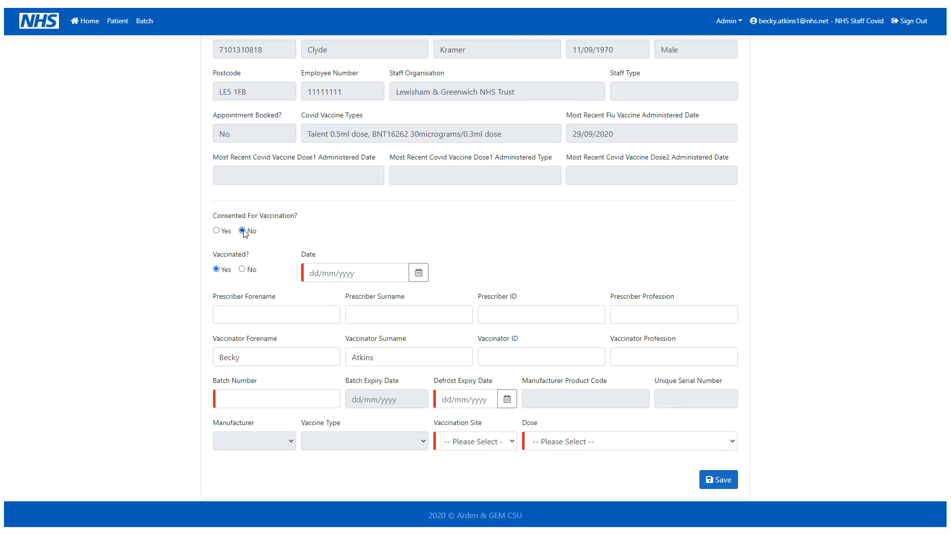
pyautogui.click(243, 269)
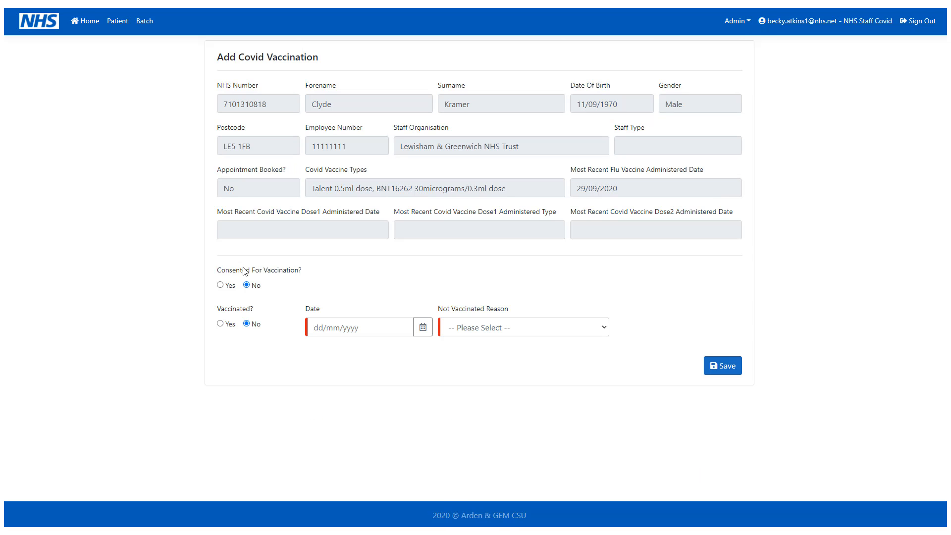
pyautogui.click(423, 329)
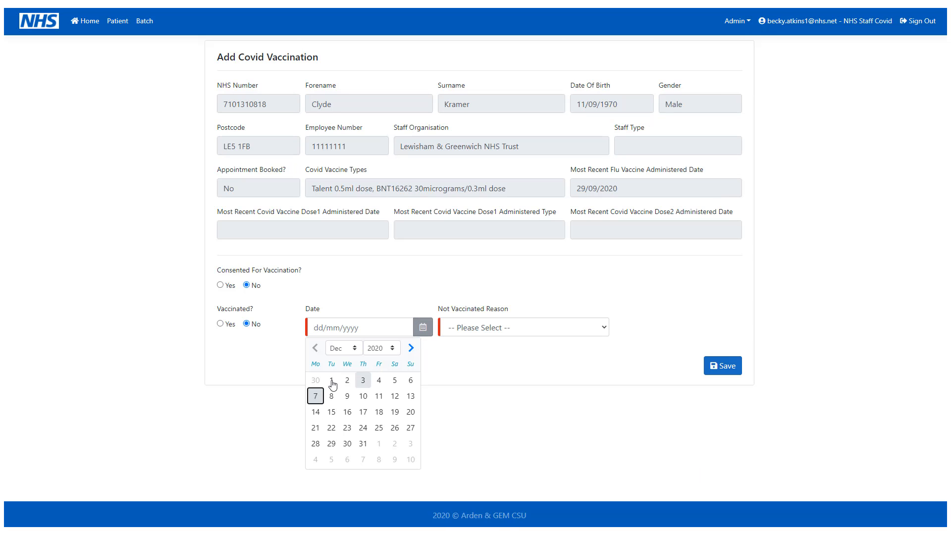
pyautogui.click(315, 398)
pyautogui.click(560, 329)
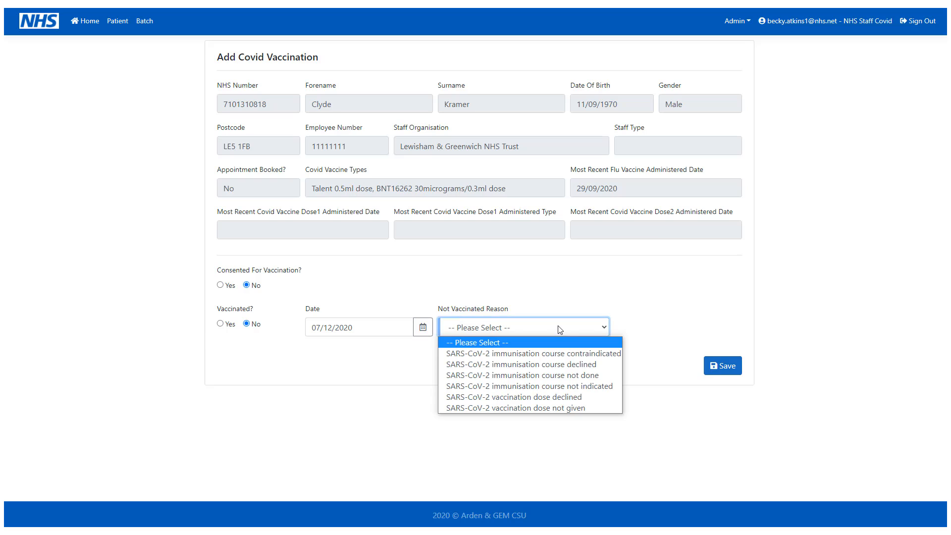
pyautogui.click(597, 367)
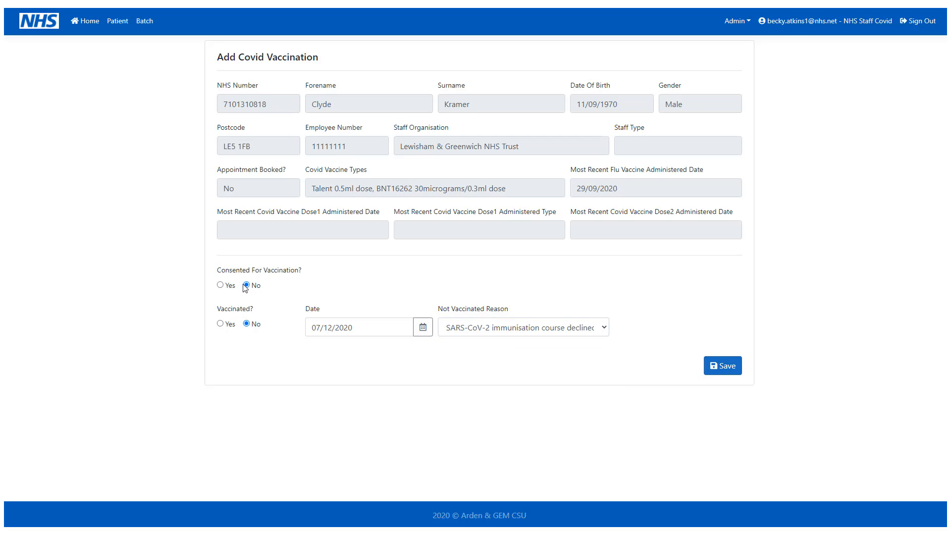
# Step: Change to Consented Yes with informed consent given, and reason course contraindicated
pyautogui.click(220, 285)
pyautogui.click(387, 289)
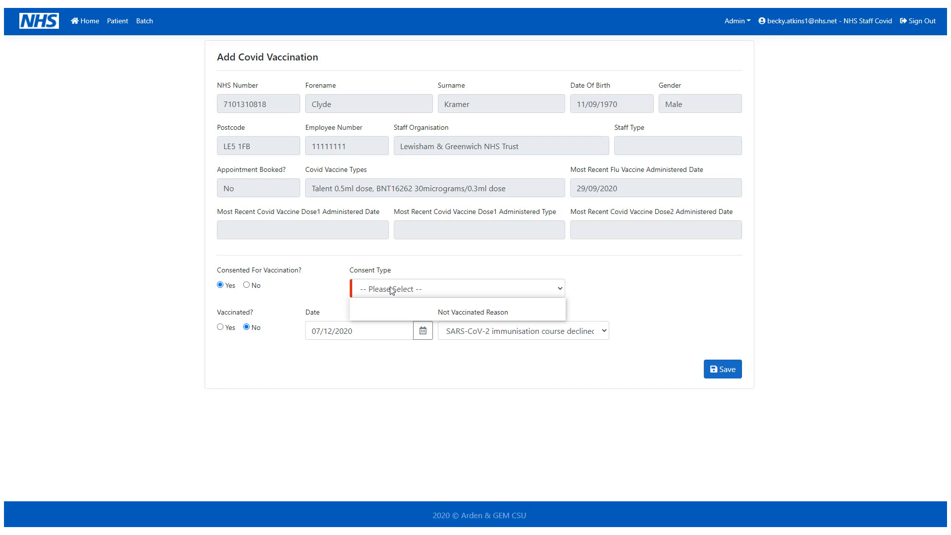
pyautogui.click(390, 316)
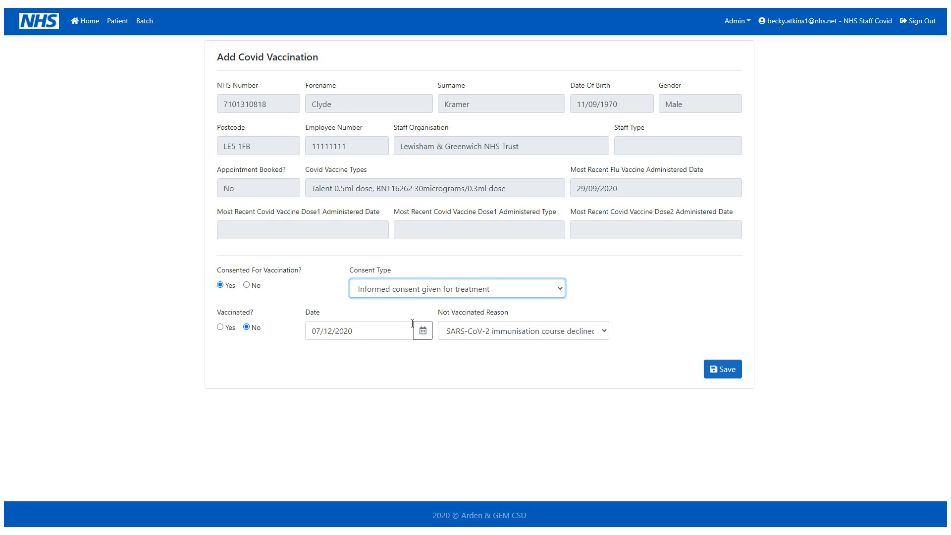
pyautogui.click(540, 331)
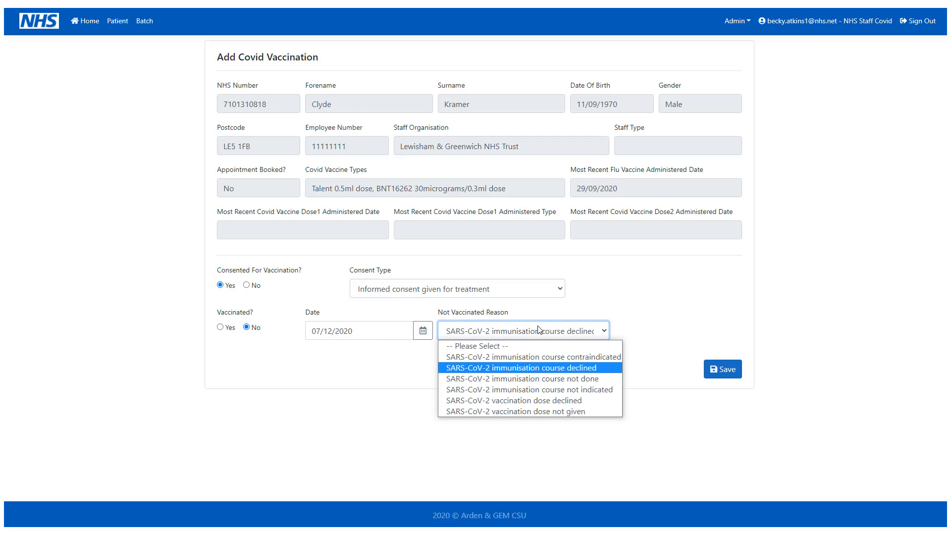
pyautogui.click(611, 360)
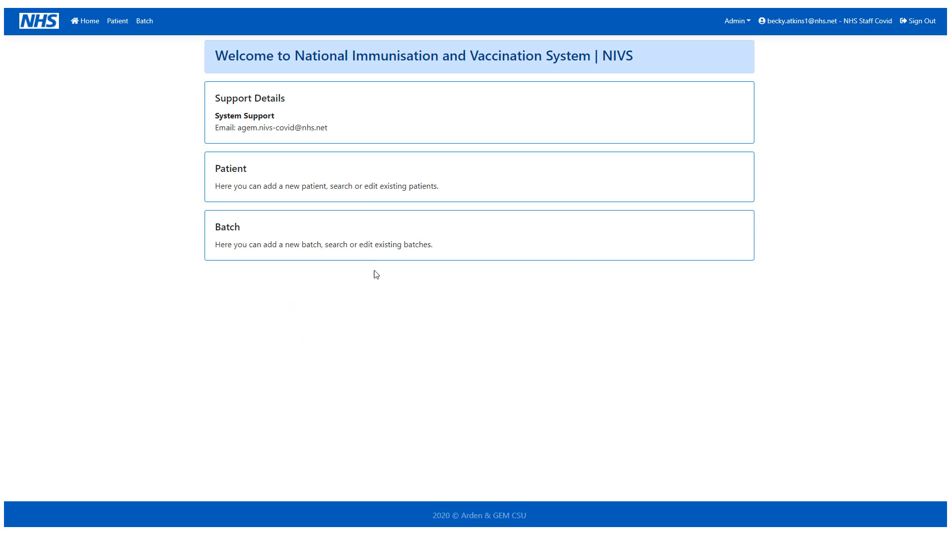
# Step: Search for patients by the patient's surname
pyautogui.click(374, 187)
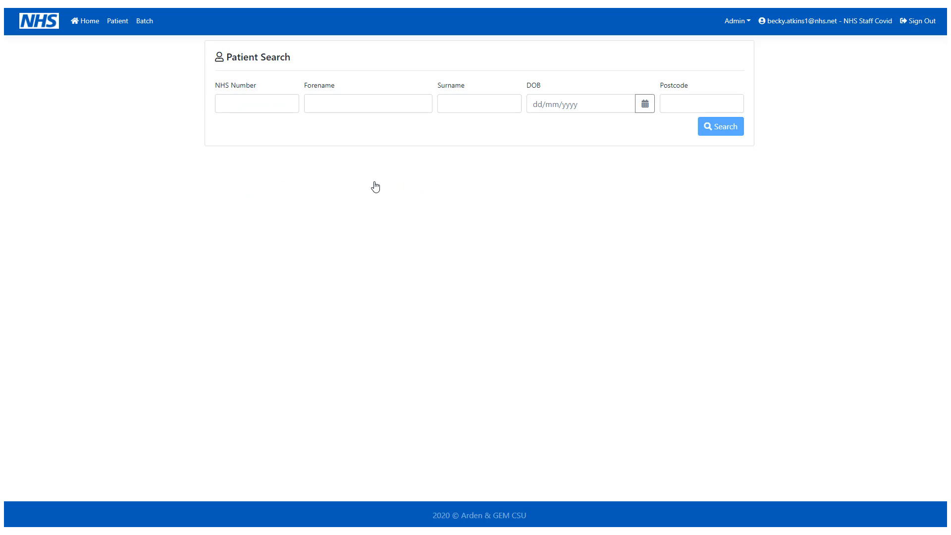
pyautogui.click(465, 107)
pyautogui.write('Smith')
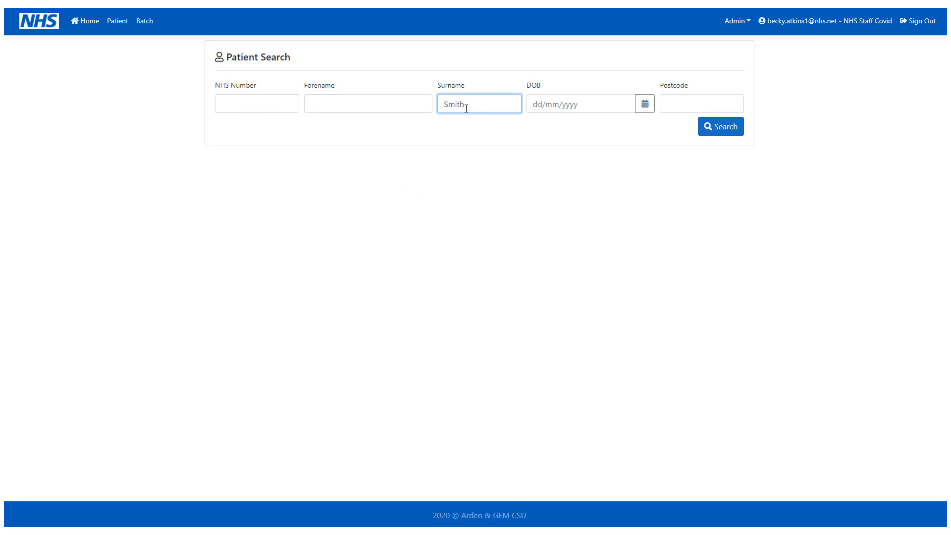
pyautogui.click(708, 128)
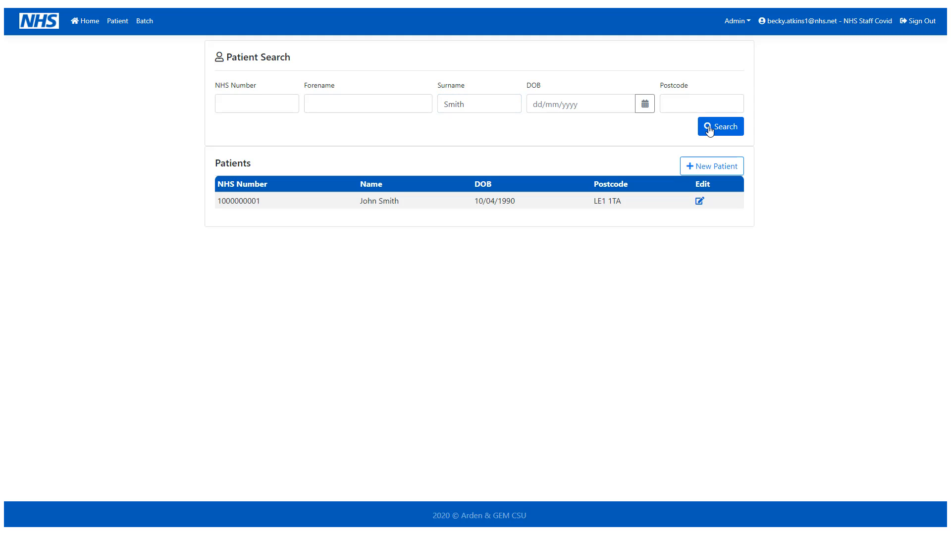
# Step: Open the patient's 07/12/2020 Covid vaccination and start a new adverse reaction
pyautogui.click(698, 202)
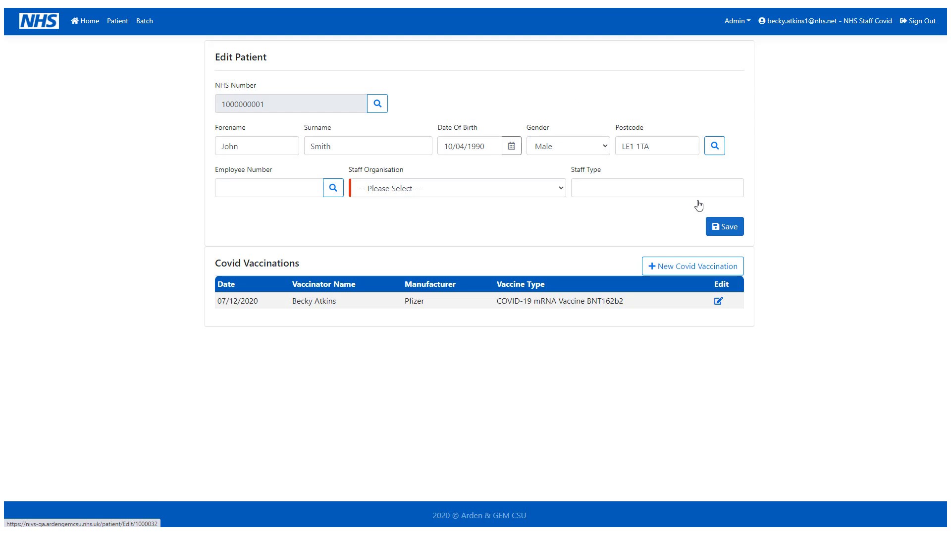
pyautogui.click(719, 301)
pyautogui.scroll(-1, 762, 267)
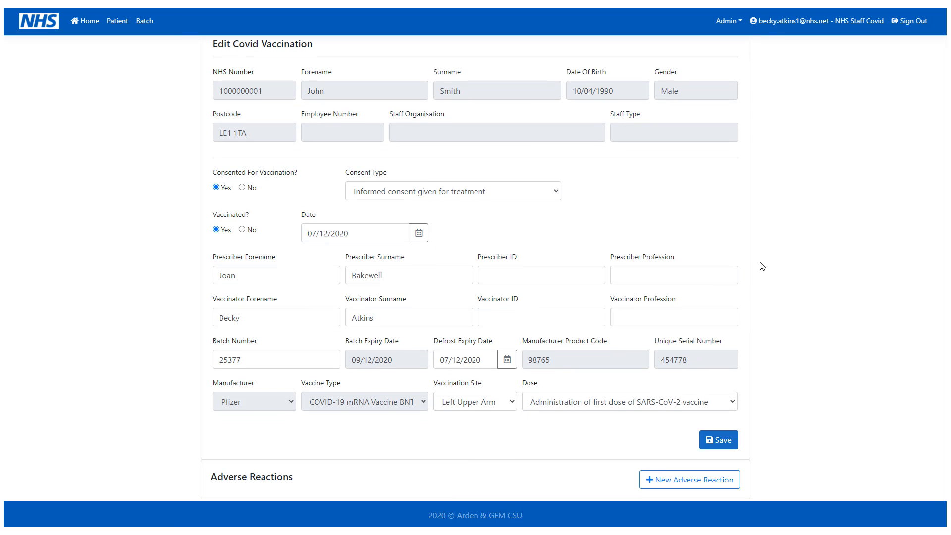
pyautogui.click(693, 480)
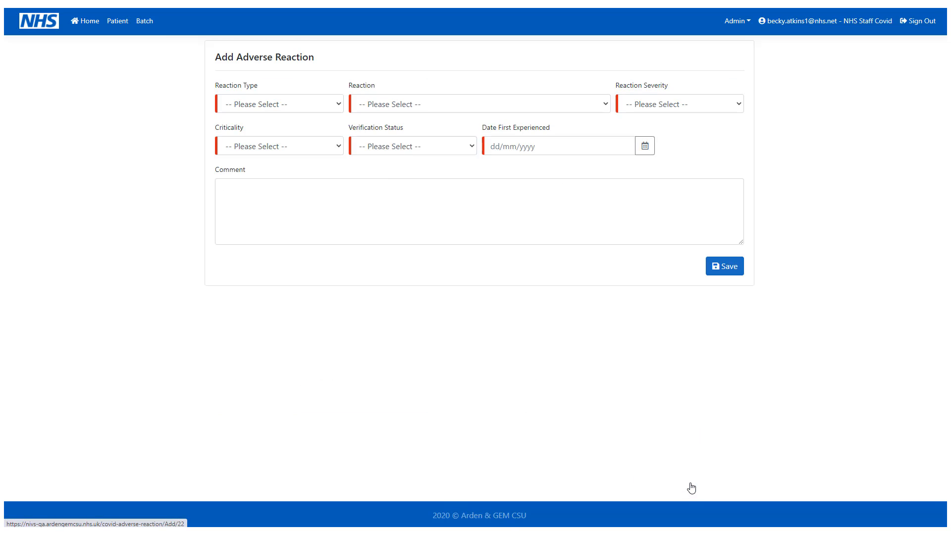
# Step: Set type Allergy, reaction 'allergic reaction caused by vaccine product', severity Moderate
pyautogui.click(300, 101)
pyautogui.click(280, 129)
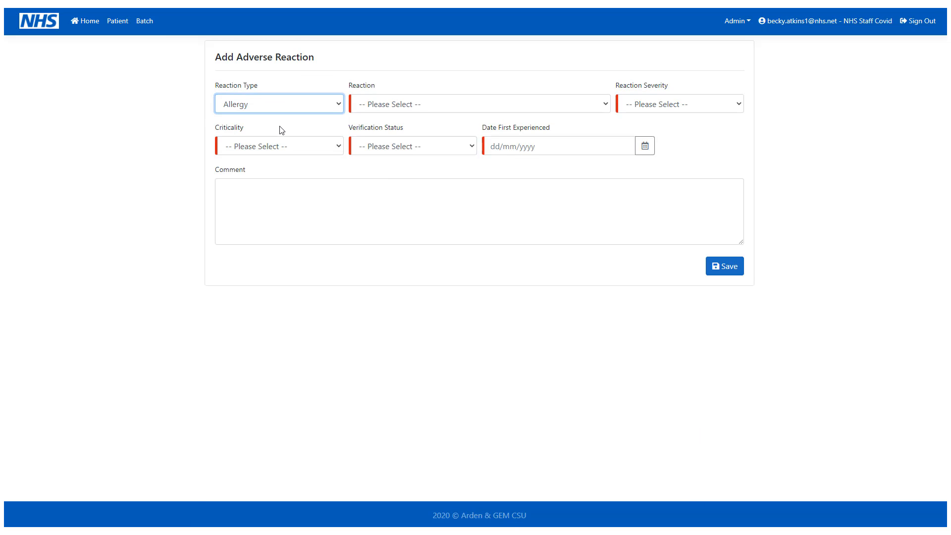
pyautogui.click(400, 105)
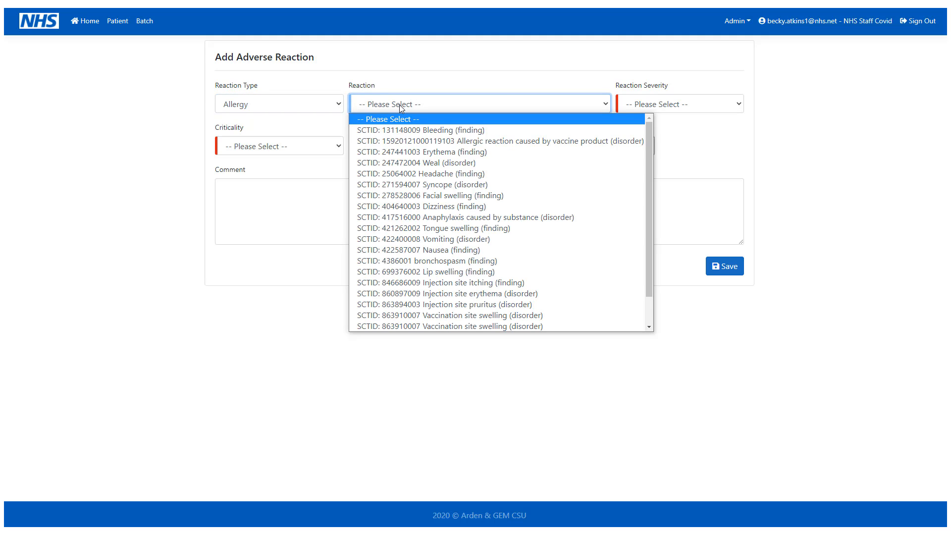
pyautogui.click(563, 142)
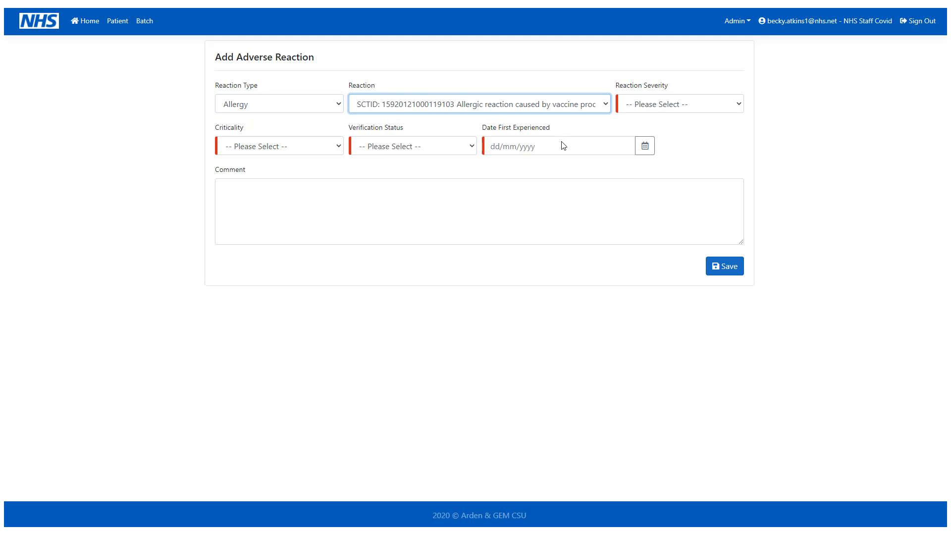
pyautogui.click(687, 107)
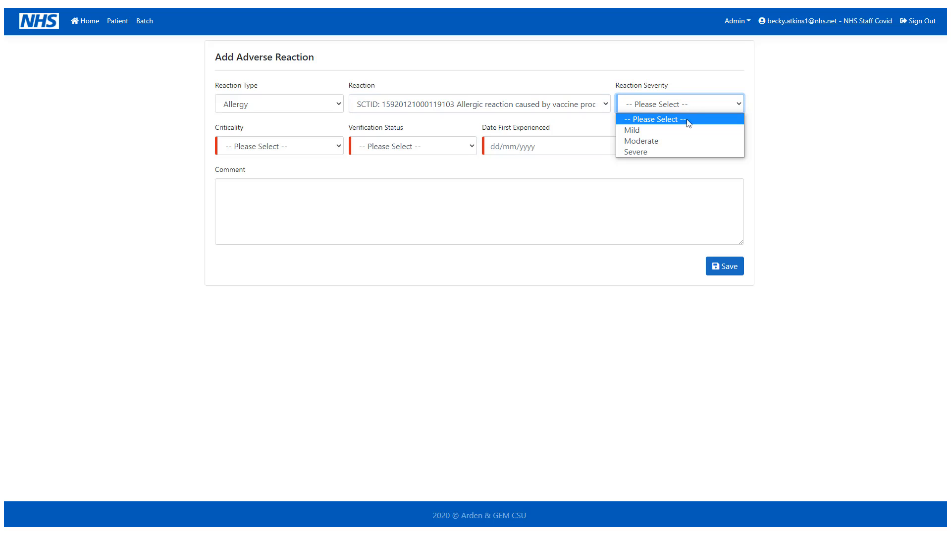
pyautogui.click(688, 140)
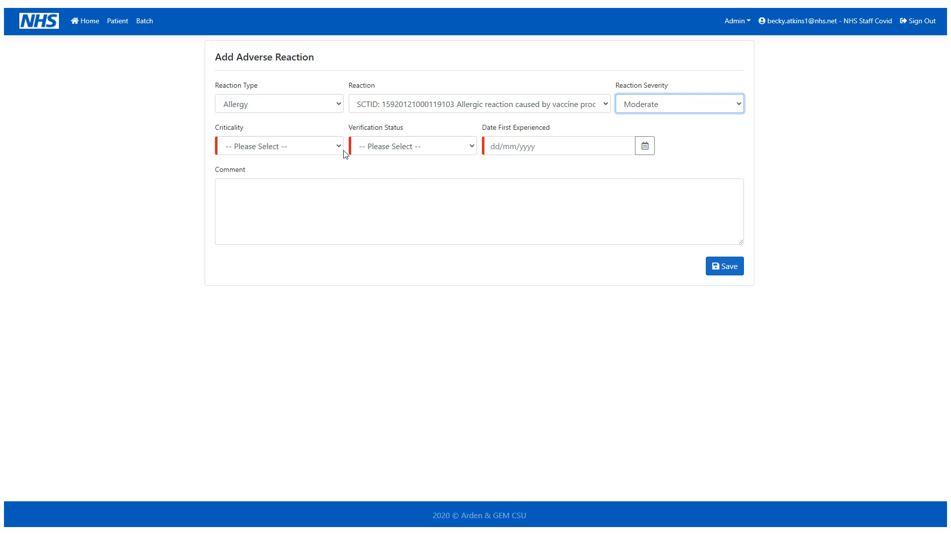
# Step: Set criticality High, status Confirmed, first experienced 07/12/2020, and save the reaction
pyautogui.click(326, 148)
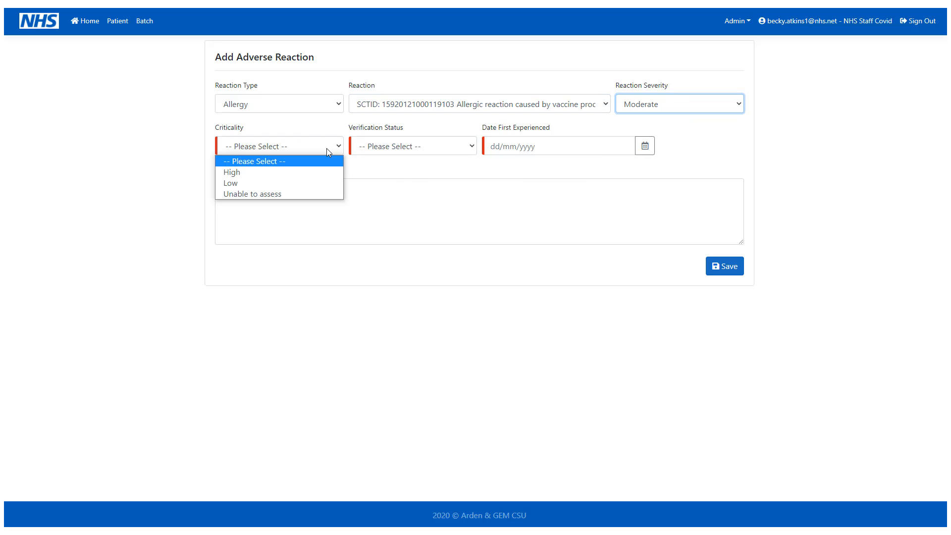
pyautogui.click(323, 173)
pyautogui.click(409, 148)
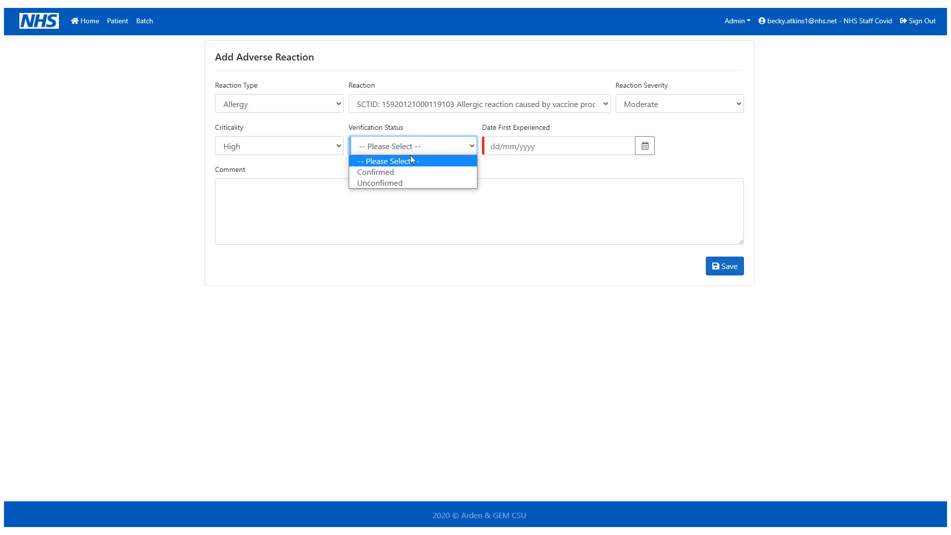
pyautogui.click(412, 172)
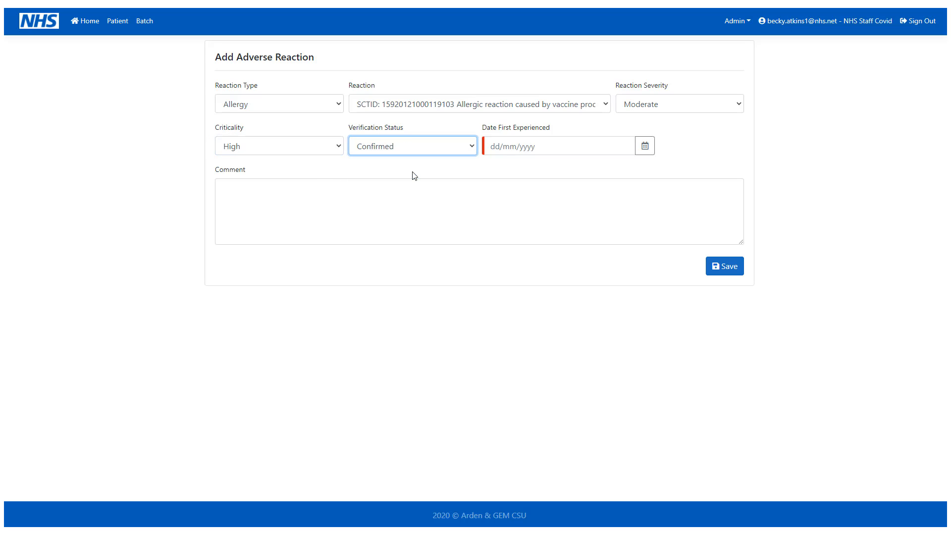
pyautogui.click(647, 147)
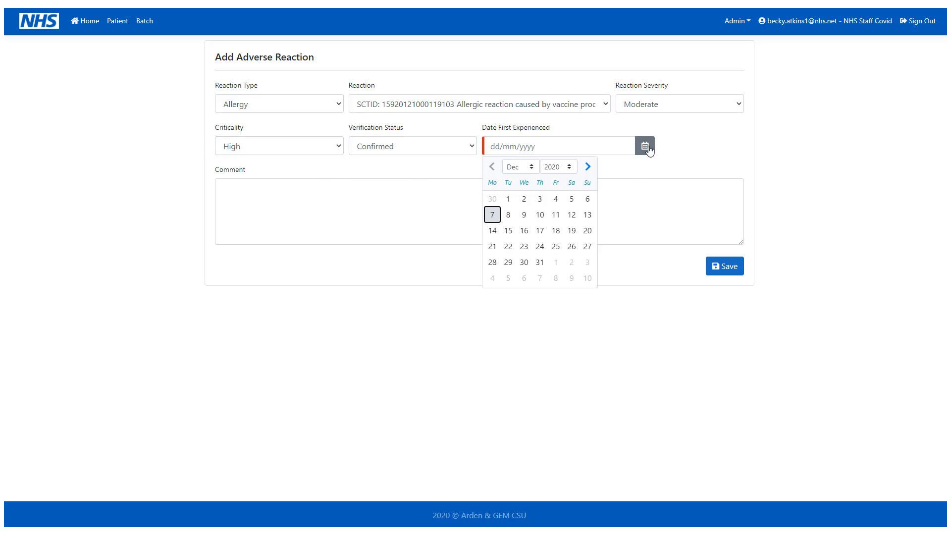
pyautogui.click(498, 219)
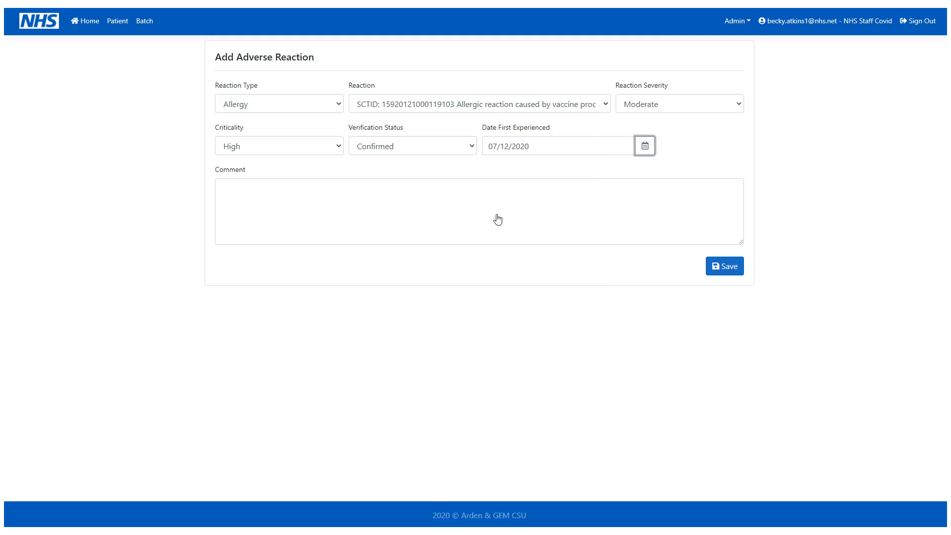
pyautogui.click(727, 266)
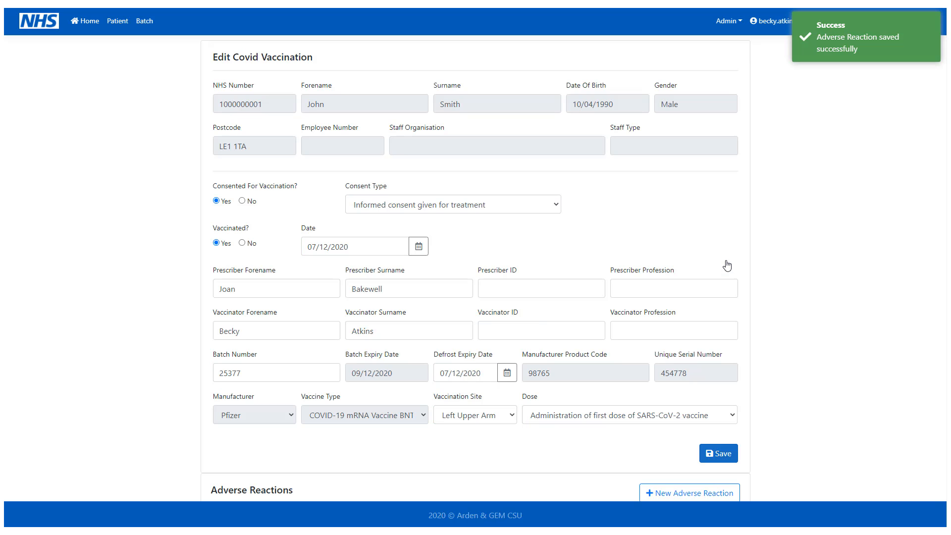